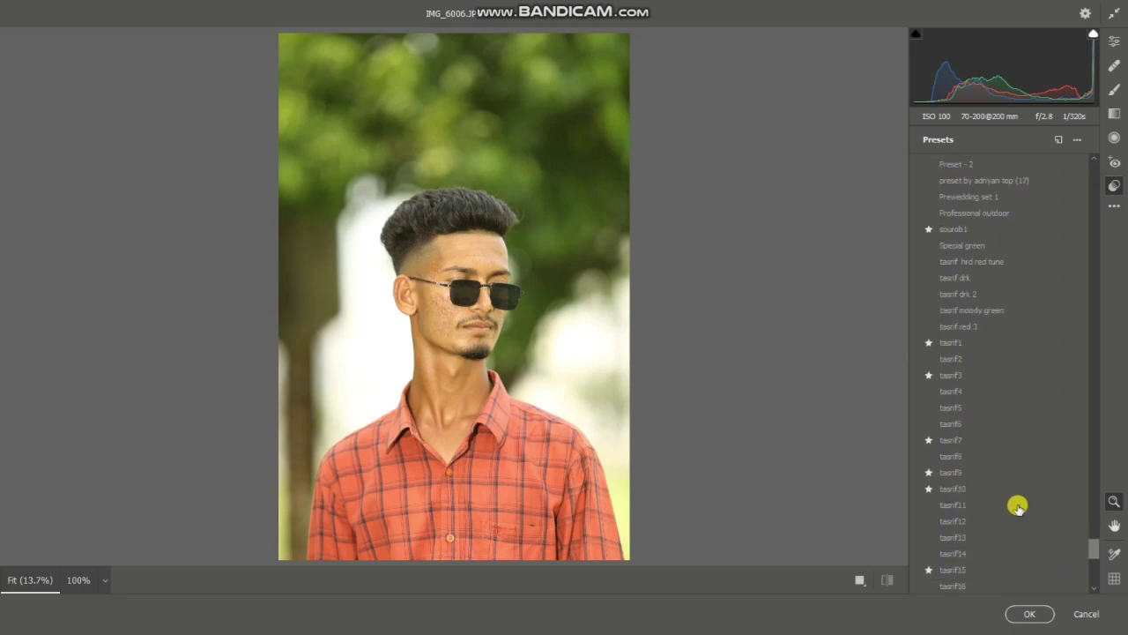
- Try the tasrif7 and tasrif hrd red tune presets on the portrait, and apply the tasrif4 preset
left_click(969, 441)
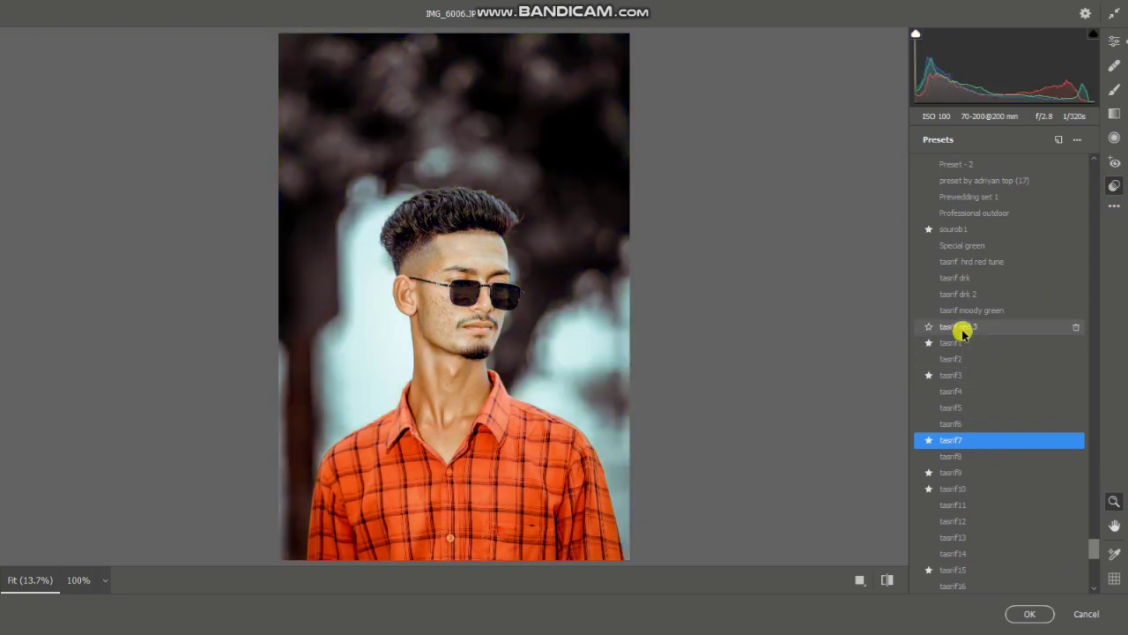
left_click(968, 261)
scroll(493, 225, "down", 3)
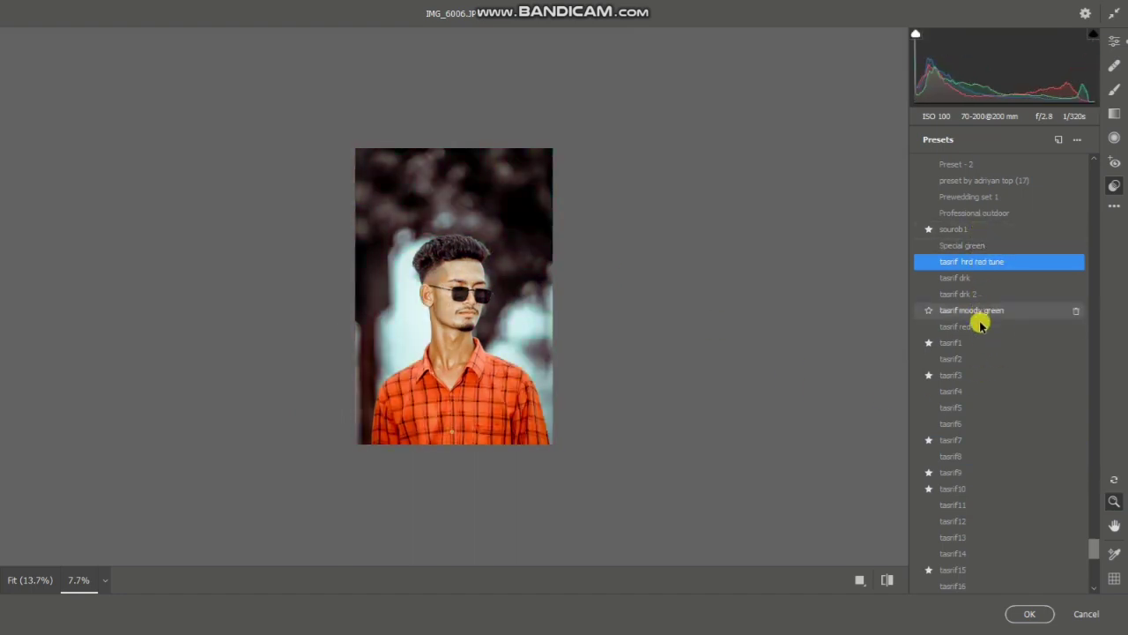
left_click(989, 391)
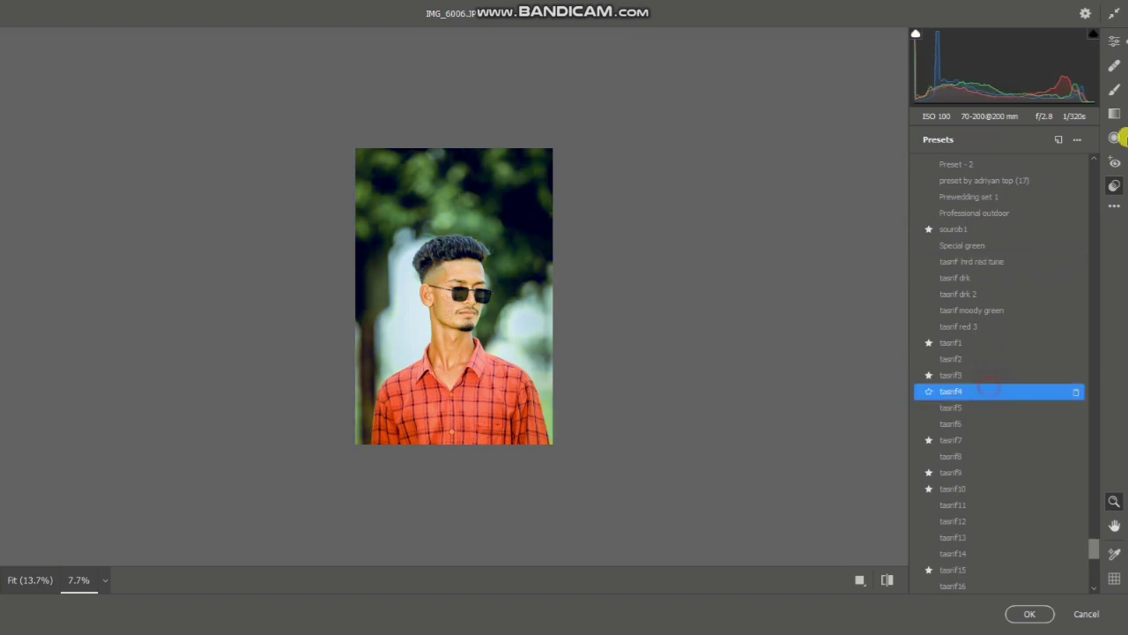
- Set both the hue and the saturation of the greens to +100 in the Color Mixer
left_click(1113, 41)
left_click_drag(983, 380, 1123, 385)
left_click_drag(972, 393, 1122, 409)
left_click_drag(997, 360, 1108, 353)
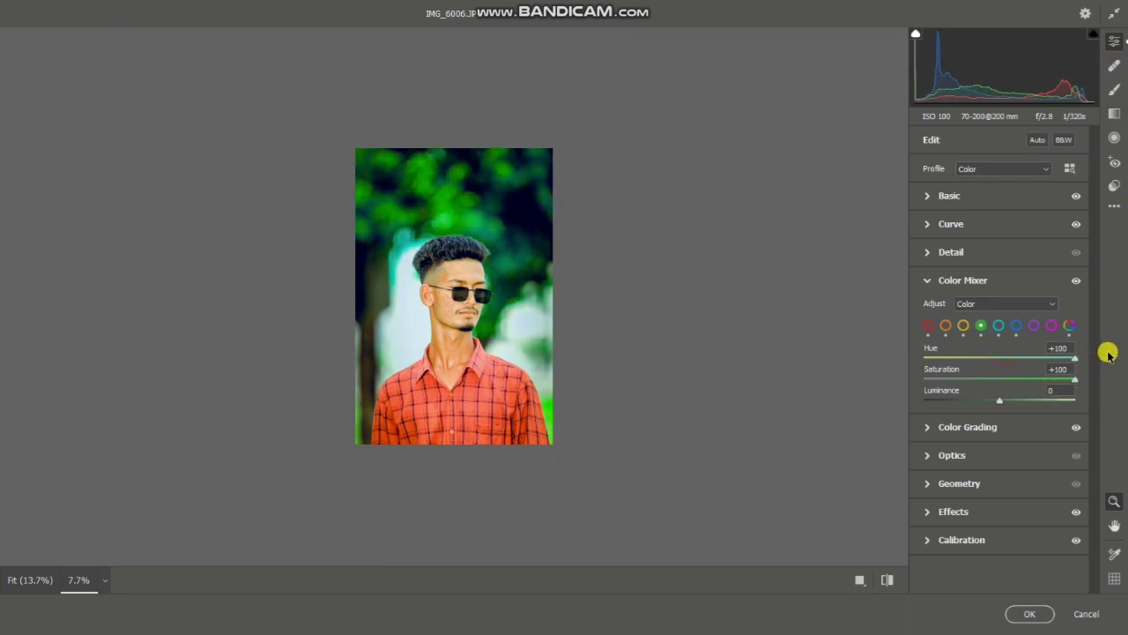
- Set the yellows to hue +100 and saturation -66 in the Color Mixer
left_click(963, 325)
left_click_drag(1003, 382, 897, 377)
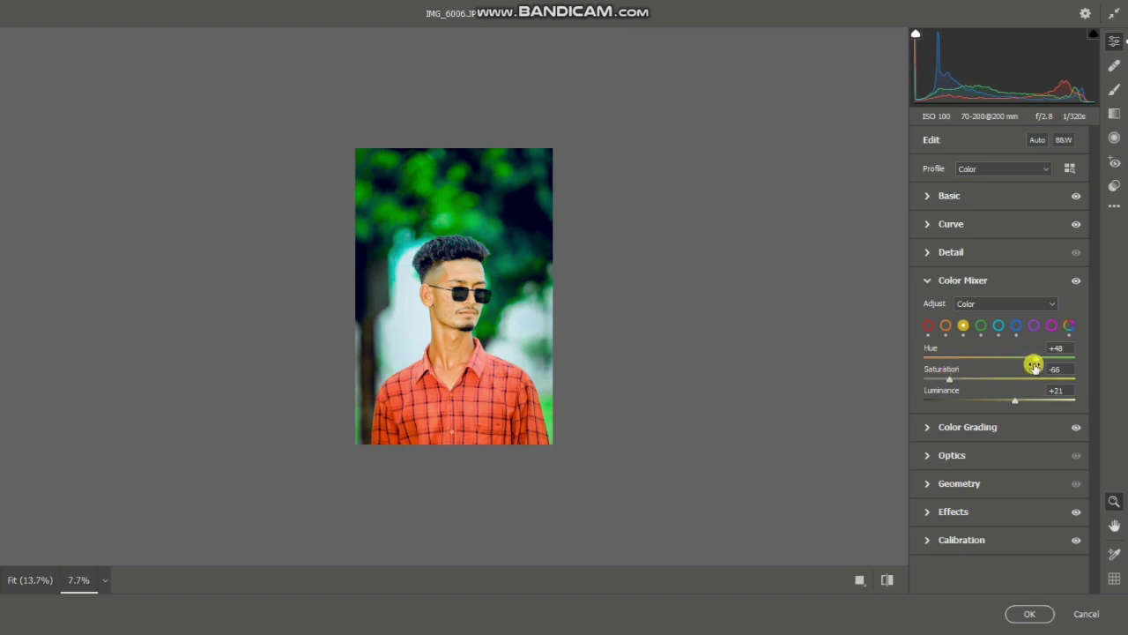
left_click_drag(1036, 357, 1123, 382)
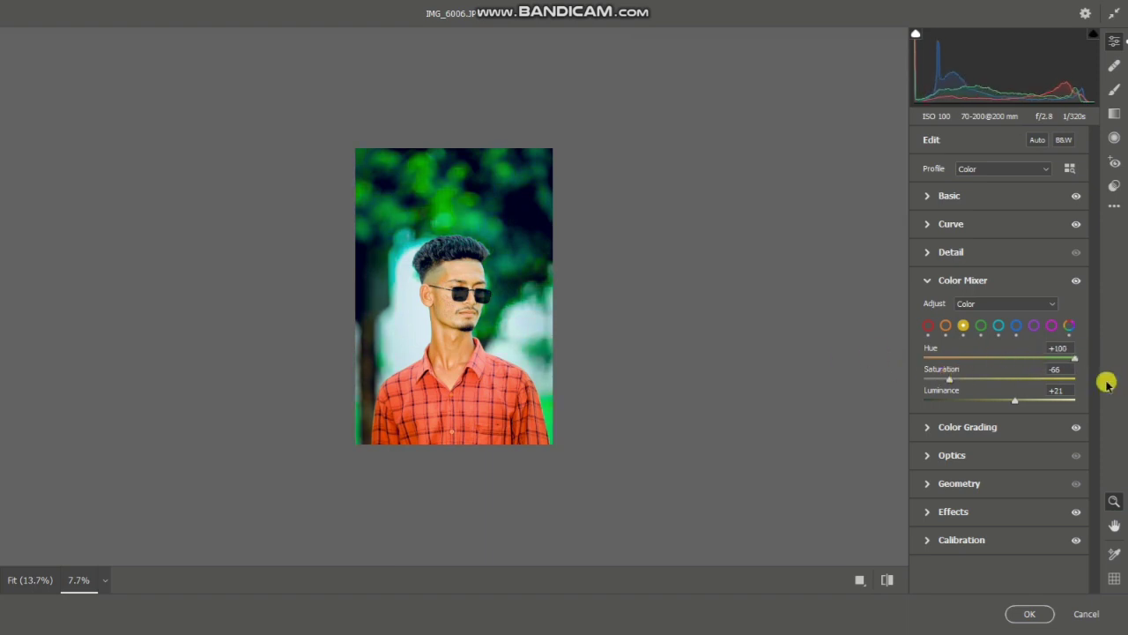
- Adjust the saturation of the oranges in the Color Mixer while viewing the face up close
left_click_drag(440, 272, 550, 347)
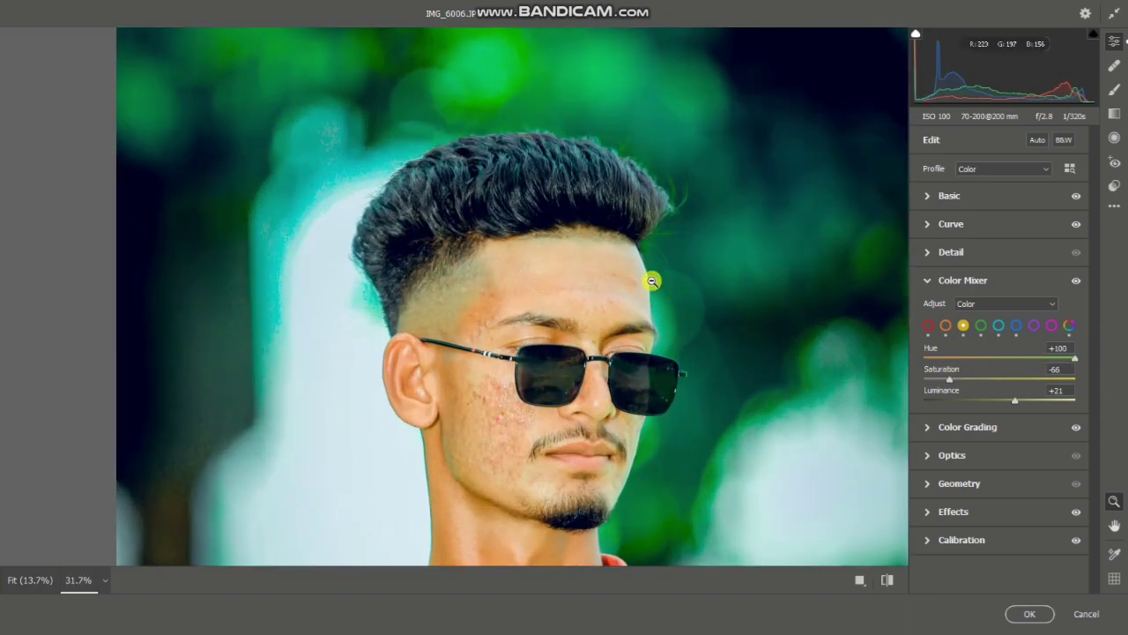
left_click(945, 325)
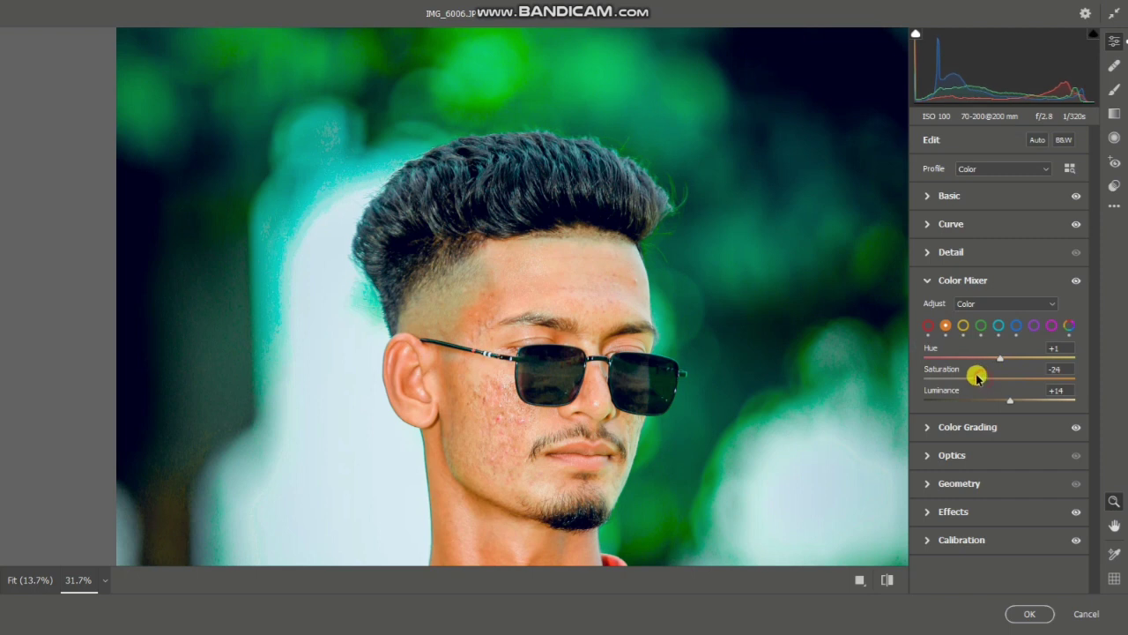
left_click_drag(984, 374, 991, 377)
- Set the saturation of the reds to -9 in the Color Mixer
left_click_drag(793, 282, 685, 250)
left_click_drag(529, 253, 606, 298)
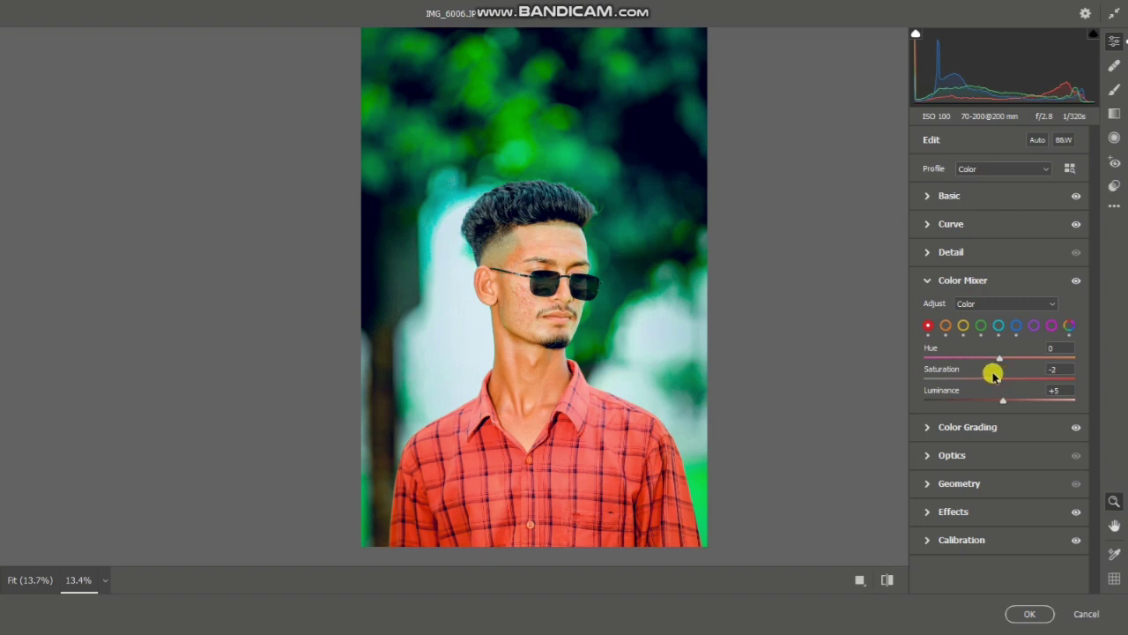
left_click_drag(985, 374, 988, 373)
scroll(674, 284, "down", 8)
scroll(582, 256, "up", 4)
left_click_drag(554, 306, 533, 320)
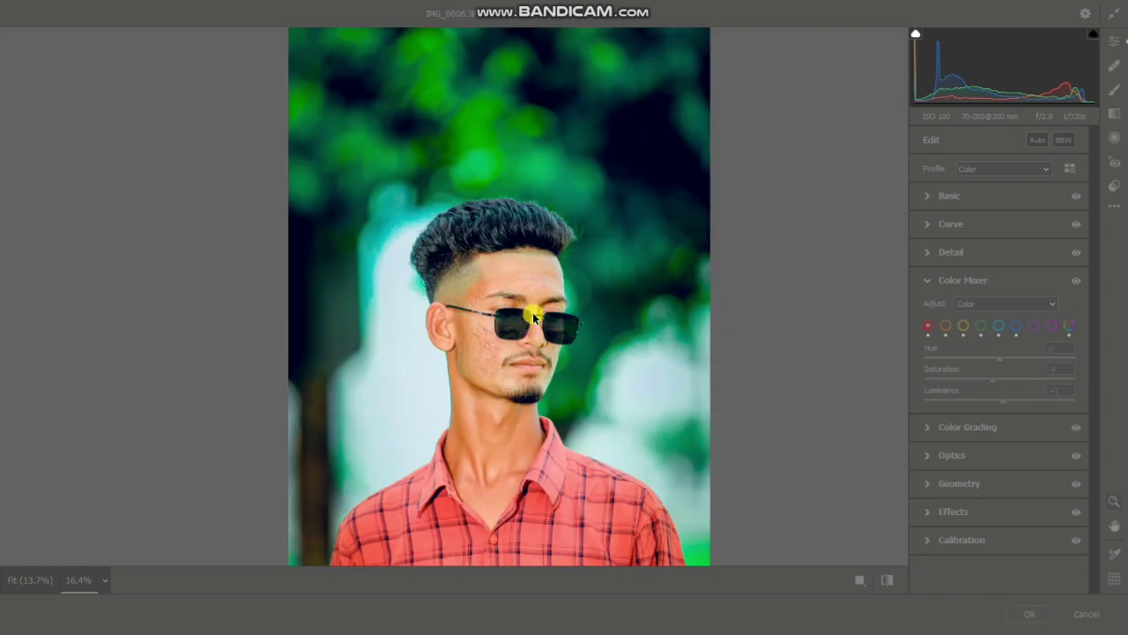
- Inspect the face and background up close, and apply the Camera Raw adjustments to Layer 1
left_click(496, 288)
mouse_move(444, 271)
left_mouse_down()
mouse_move(457, 284)
mouse_move(435, 275)
left_mouse_up()
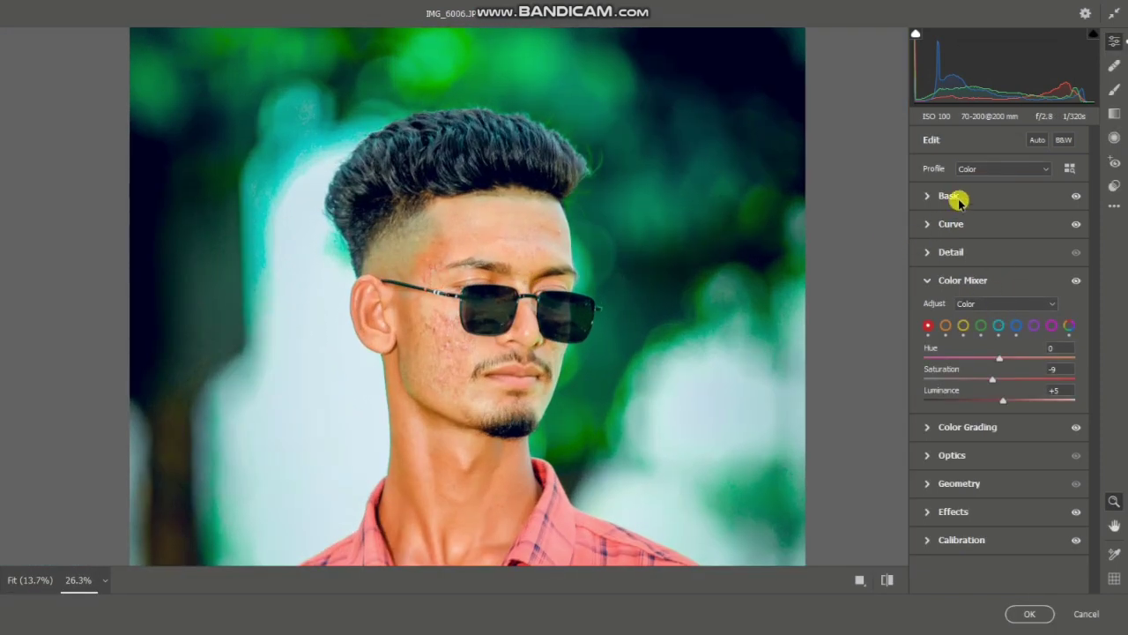
key("ctrl+alt+1")
mouse_move(934, 350)
left_mouse_down()
mouse_move(920, 344)
mouse_move(989, 352)
mouse_move(914, 345)
left_mouse_up()
left_click_drag(692, 247, 914, 297)
left_click(1027, 610)
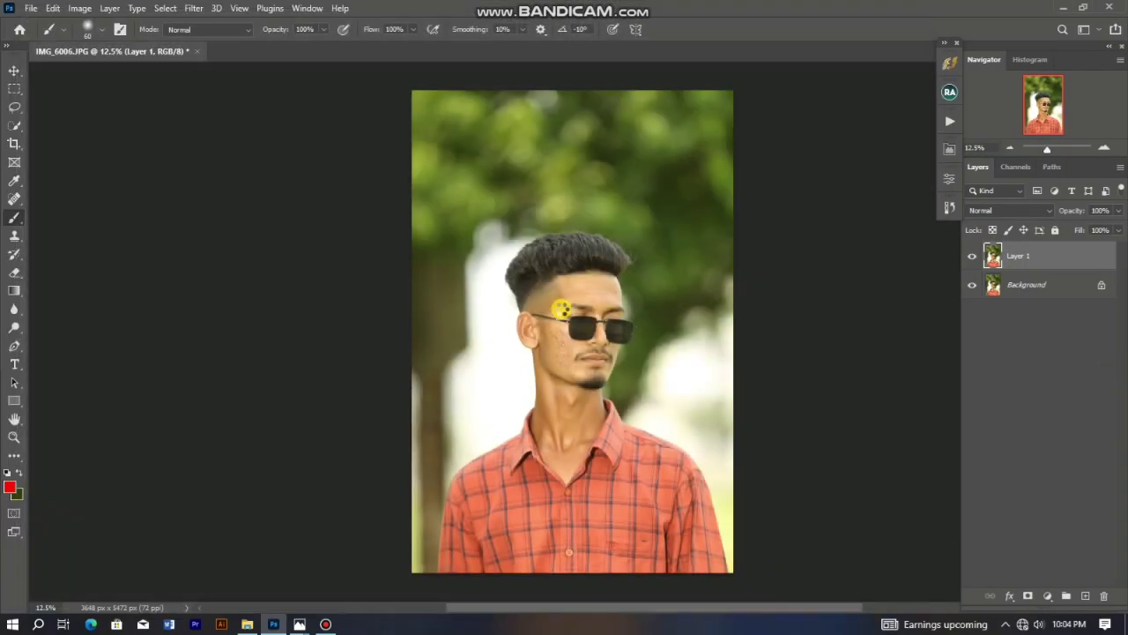
- Add a Selective Color adjustment layer and set its greens to cyan +100% and yellow +100%
left_click(1047, 596)
left_click(1053, 602)
left_click(824, 235)
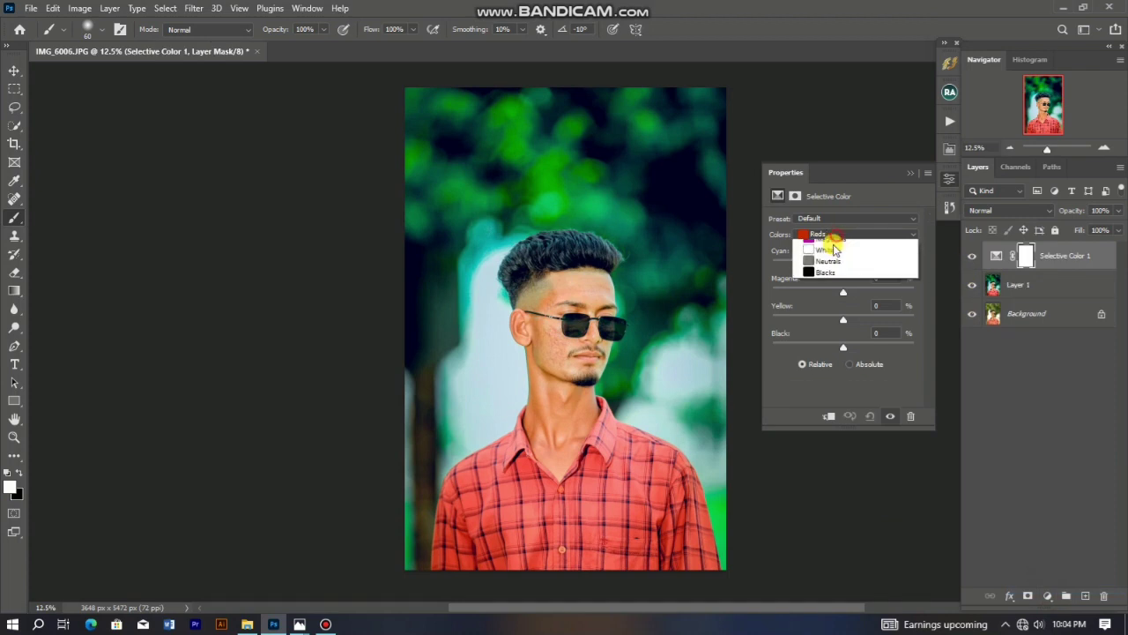
left_click(829, 266)
left_click(863, 266)
left_click_drag(829, 320, 1052, 323)
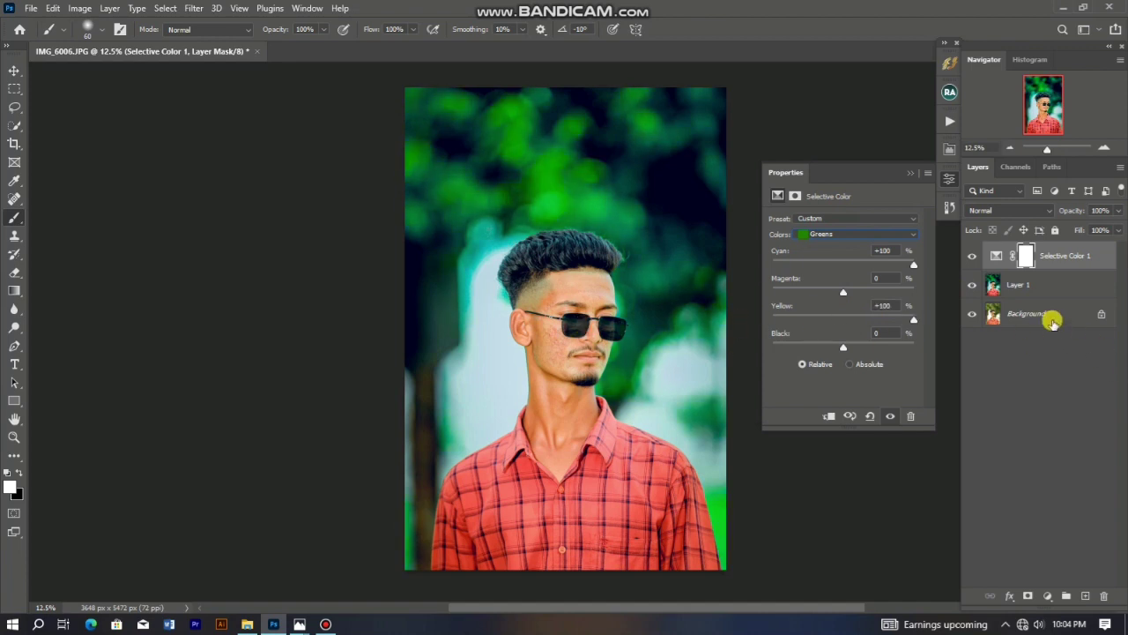
- Set the cyan of the neutrals to +18% in the Selective Color adjustment and close its settings
left_click(852, 236)
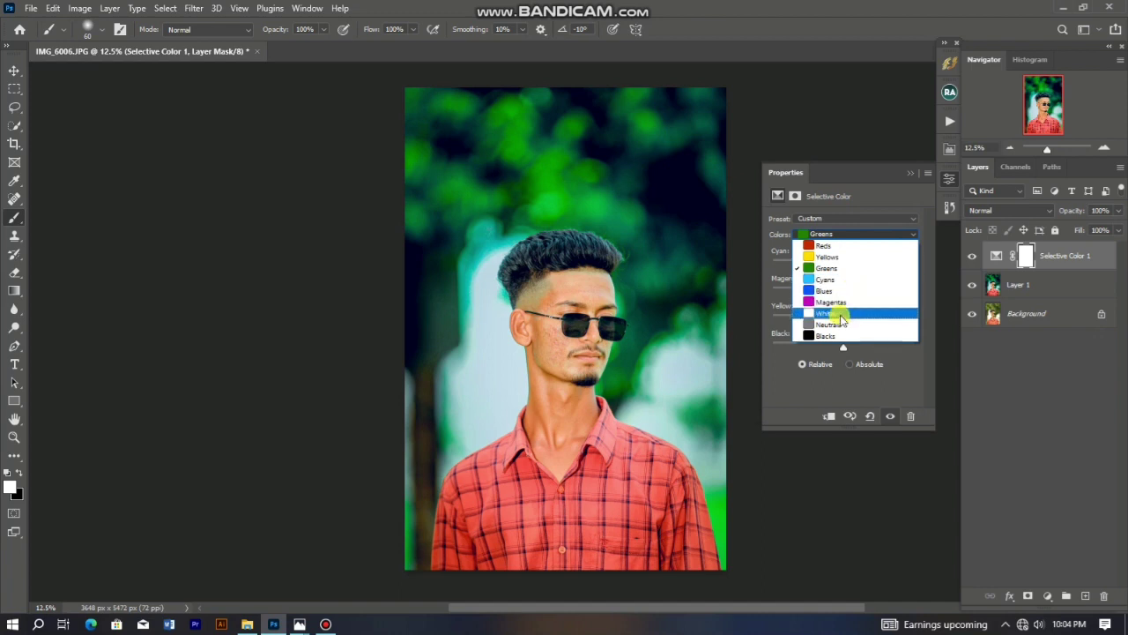
left_click(833, 325)
left_click_drag(843, 262, 845, 295)
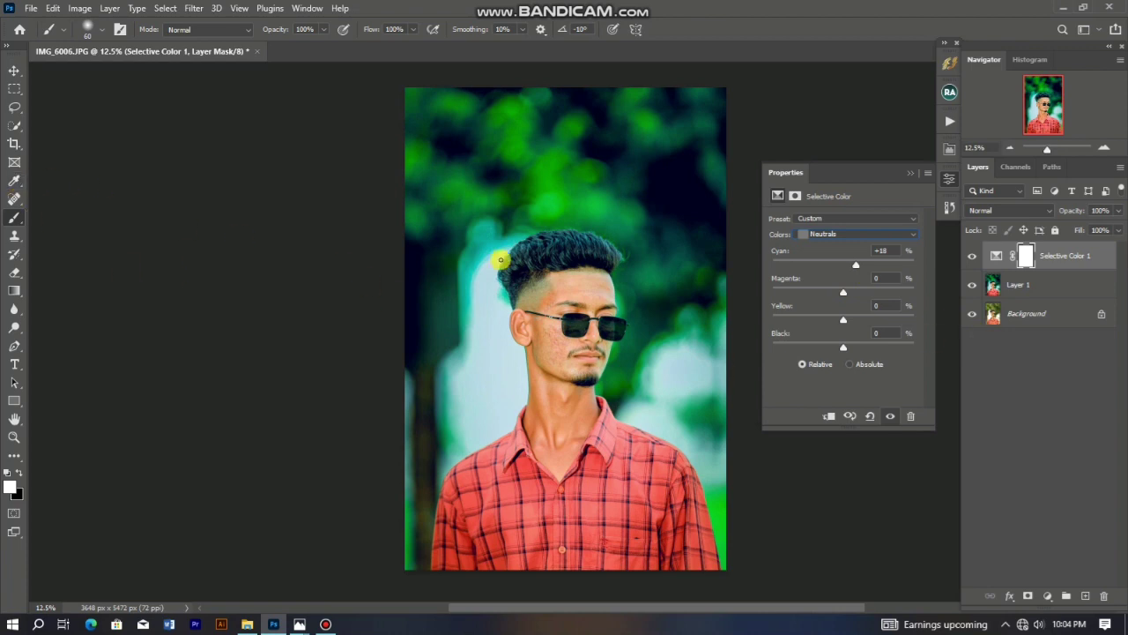
left_click(949, 180)
- Enlarge the brush tip to 1800 px
scroll(652, 254, "down", 3)
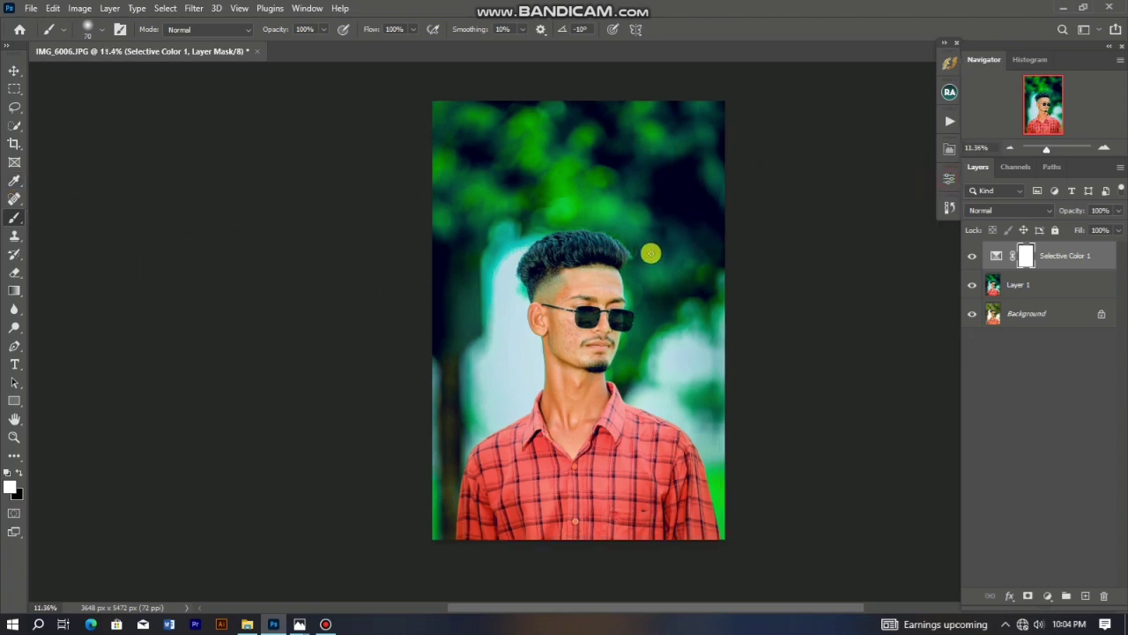
key("bracketright")
key("bracketright")
key("bracketright")
key("bracketright")
key("bracketright")
key("bracketright")
key("bracketright")
key("bracketright")
key("bracketright")
key("bracketright")
key("bracketright")
key("bracketright")
key("bracketright")
key("bracketright")
key("bracketright")
key("bracketright")
key("bracketright")
key("bracketright")
key("bracketright")
key("bracketright")
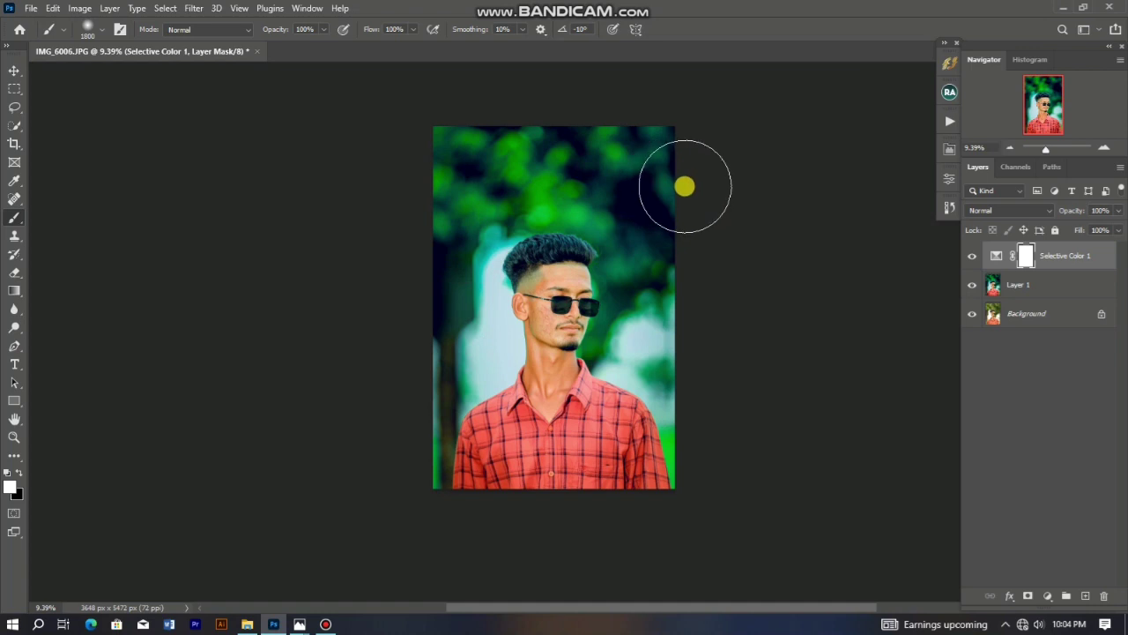
- Merge the Selective Color 1 adjustment with Layer 1 into a single layer
scroll(680, 193, "up", 1)
right_click(1055, 286)
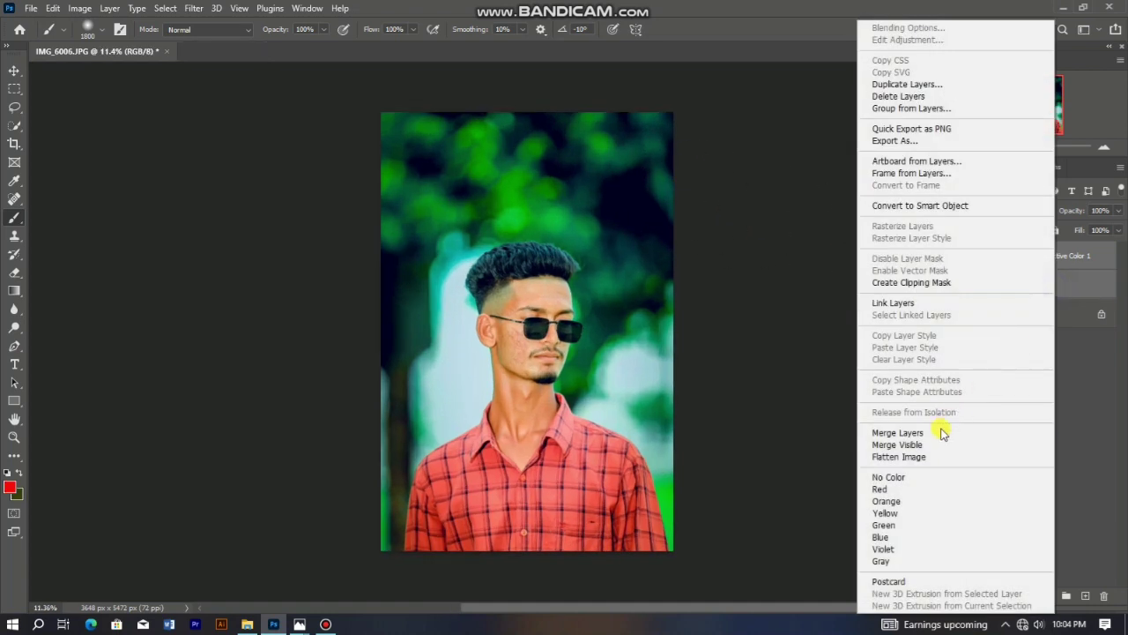
left_click(937, 432)
- Run the Frequency Separation action with a Gaussian Blur radius of 2.3 pixels for the Skin layer
left_click(949, 121)
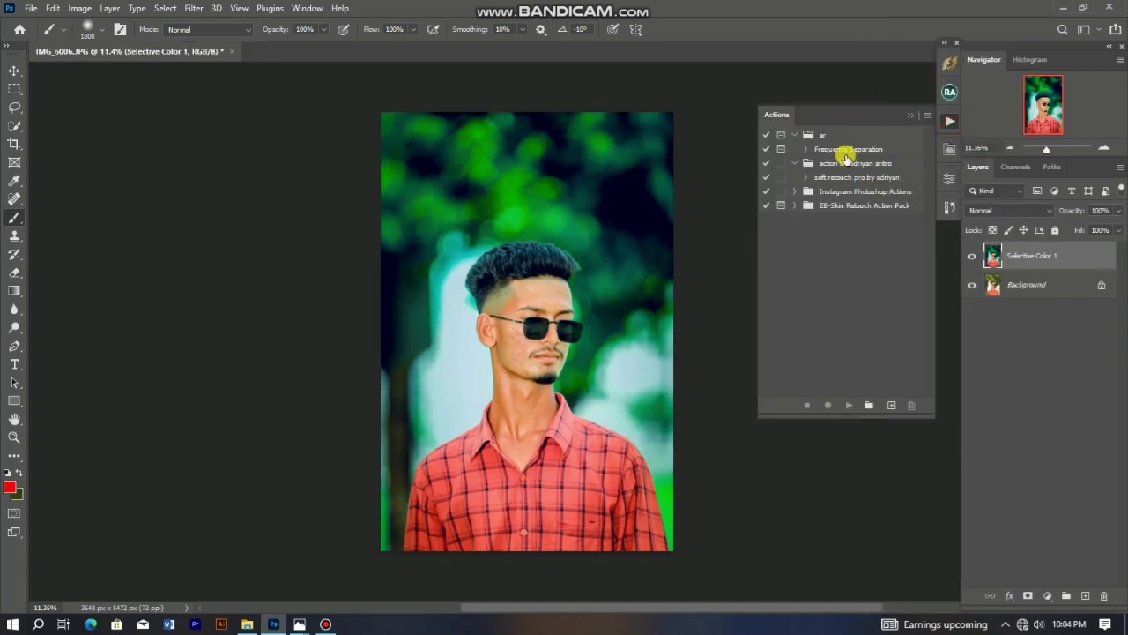
left_click(846, 150)
left_click(846, 406)
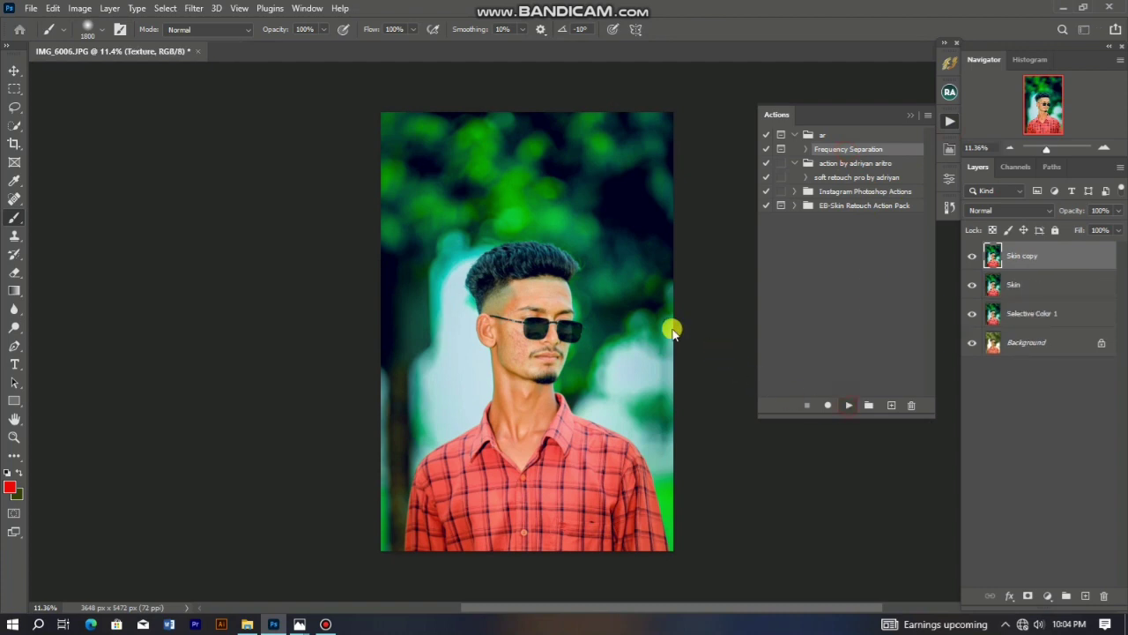
left_click_drag(740, 199, 641, 224)
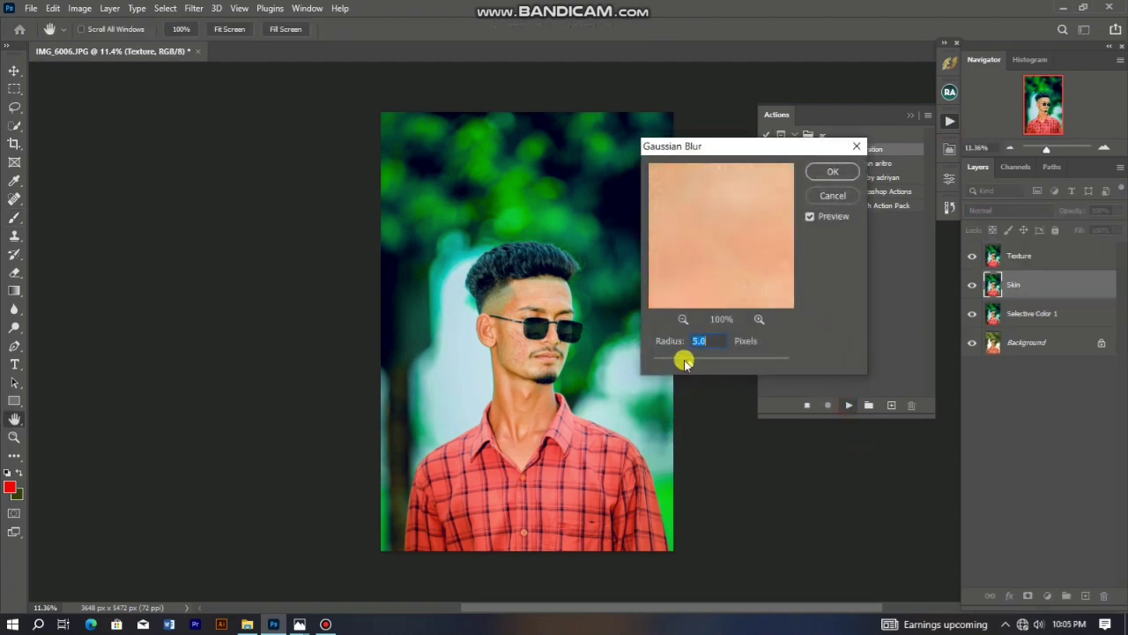
left_click_drag(679, 359, 669, 350)
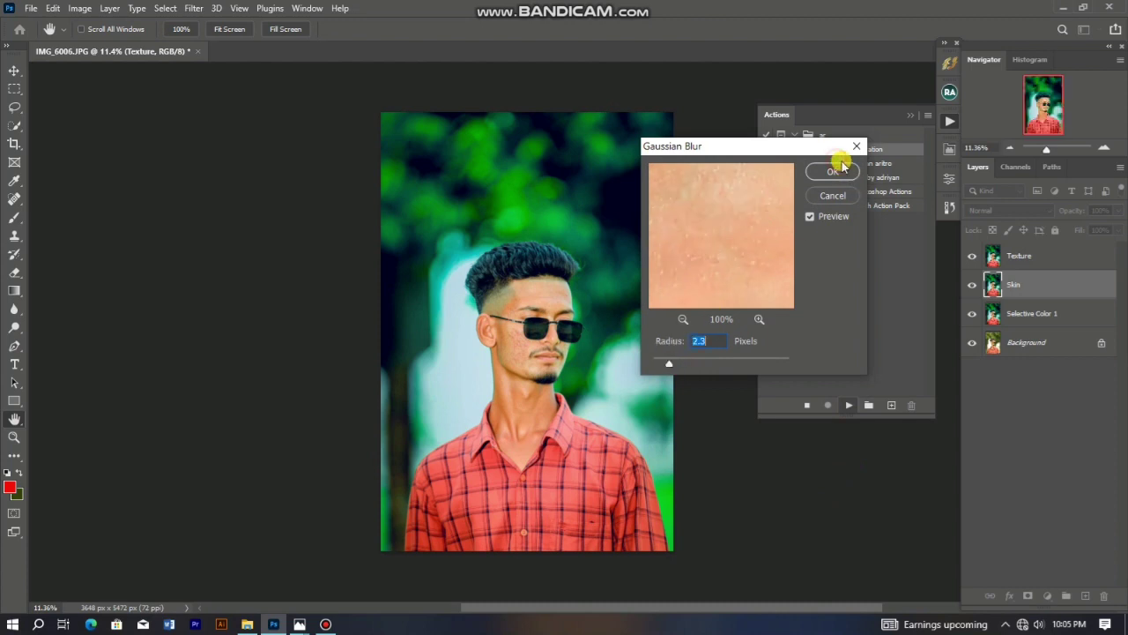
left_click(833, 172)
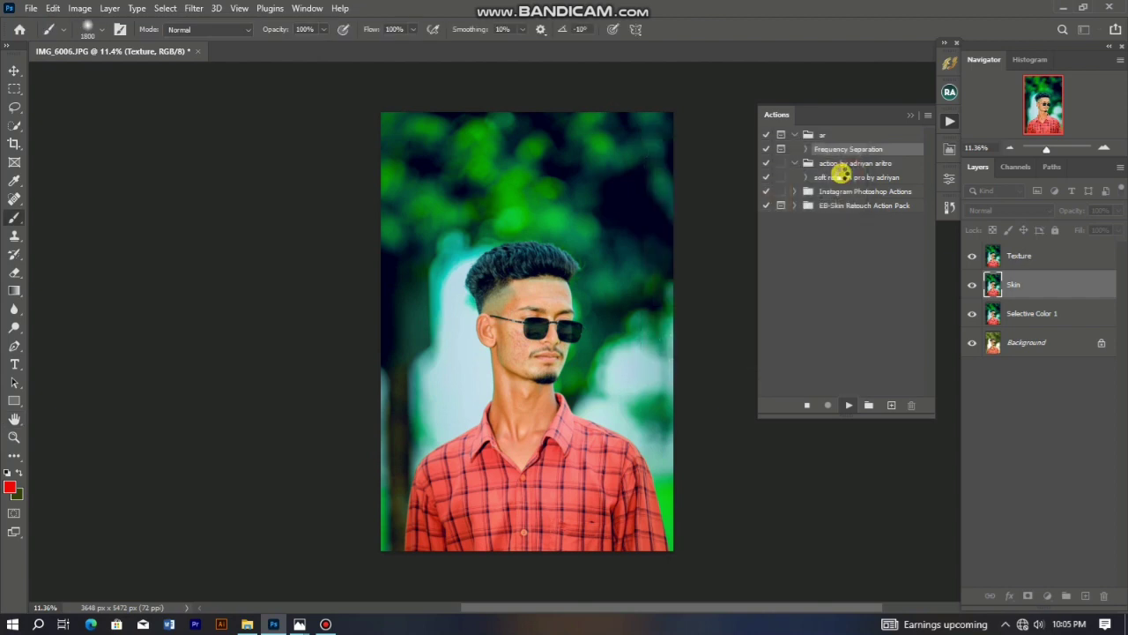
- Put away the recorded actions and switch to the Mixer Brush tool
left_click(949, 124)
right_click(14, 217)
left_click(97, 245)
right_click(14, 217)
left_click(89, 255)
- Turn on the visibility of Group 1 to view the face in black and white
scroll(431, 323, "up", 4)
scroll(463, 265, "up", 6)
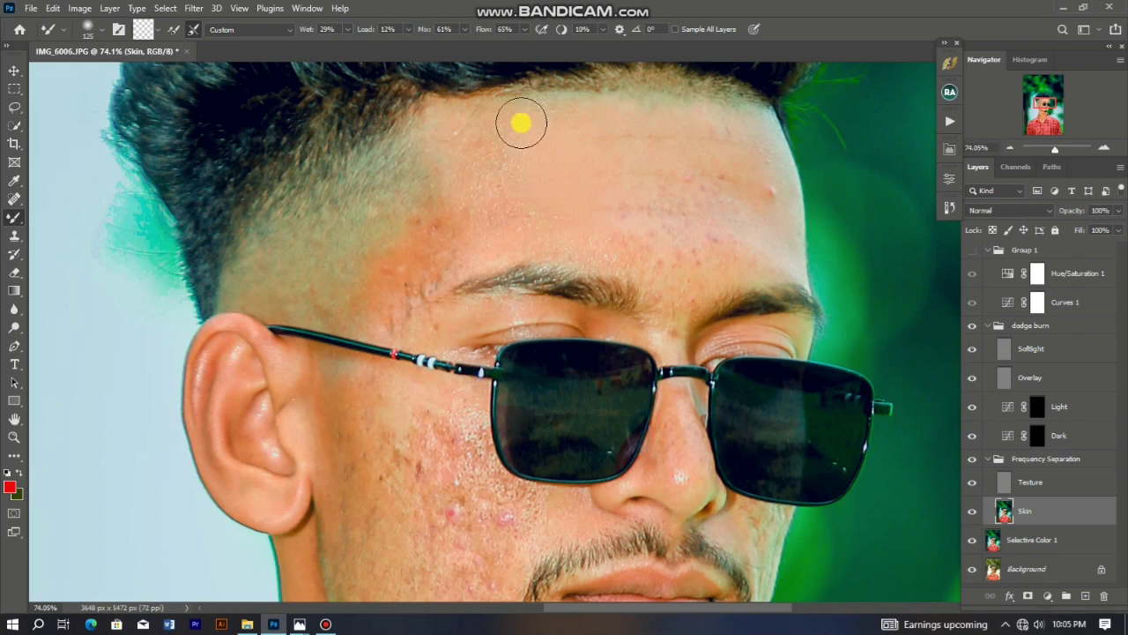
scroll(591, 269, "down", 2)
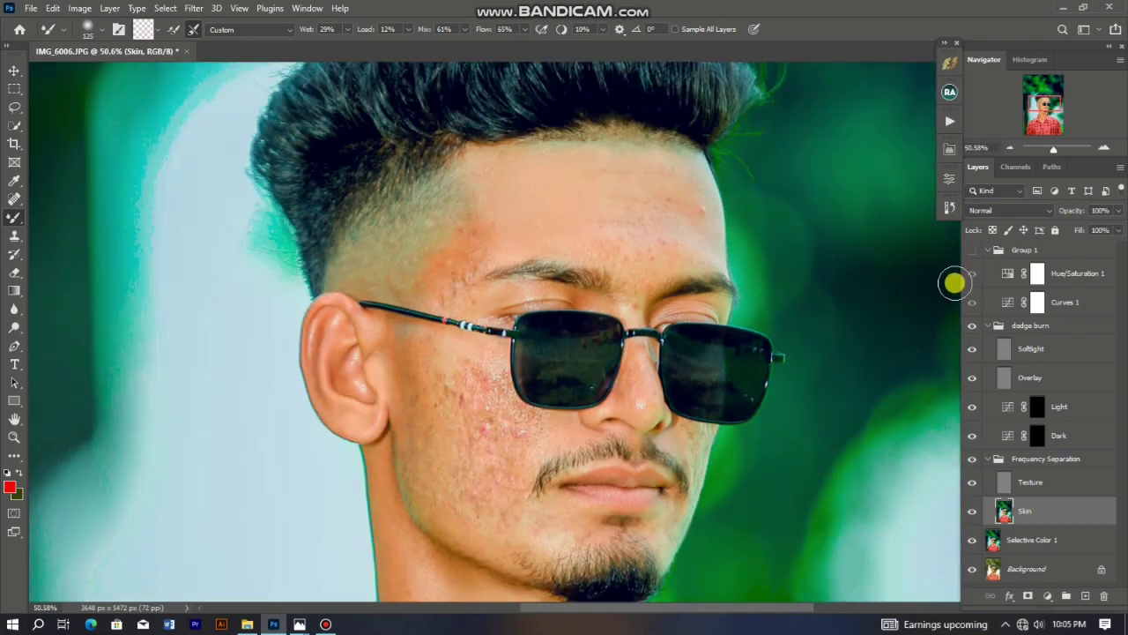
left_click(973, 251)
scroll(680, 171, "up", 1)
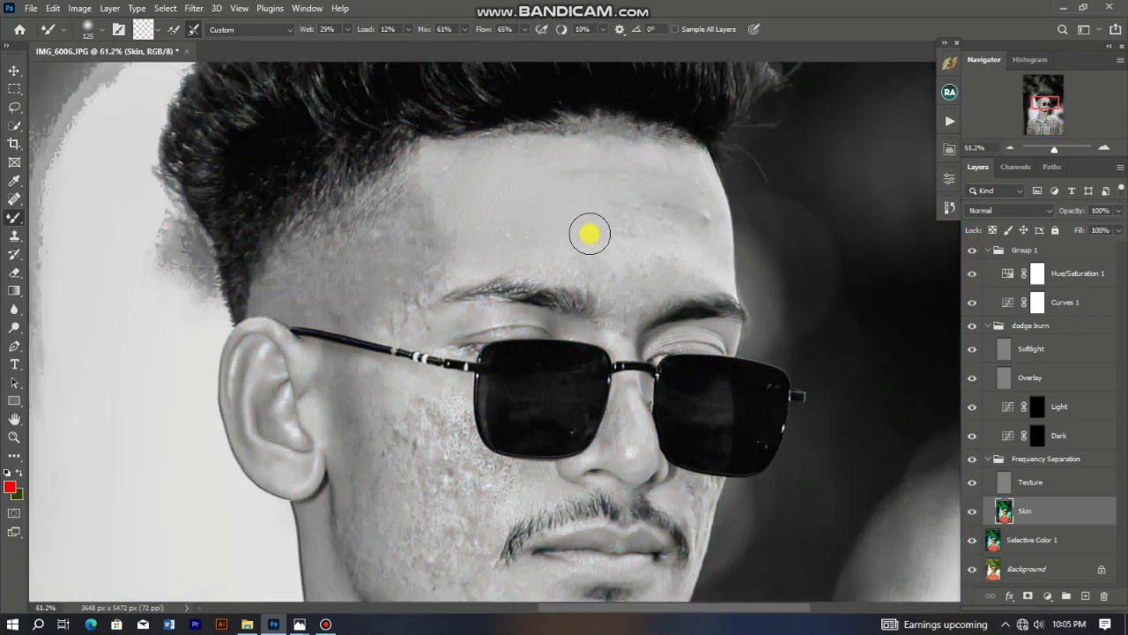
- Smooth the forehead skin on the Skin layer with the Mixer Brush at 125 px
mouse_move(550, 246)
left_mouse_down()
mouse_move(589, 266)
mouse_move(636, 233)
mouse_move(661, 255)
mouse_move(674, 221)
mouse_move(688, 233)
mouse_move(688, 174)
mouse_move(692, 241)
mouse_move(653, 279)
mouse_move(640, 254)
mouse_move(592, 256)
left_mouse_up()
mouse_move(591, 215)
left_mouse_down()
mouse_move(605, 162)
mouse_move(574, 158)
left_mouse_up()
mouse_move(573, 168)
left_mouse_down()
mouse_move(559, 147)
mouse_move(626, 174)
mouse_move(666, 173)
left_mouse_up()
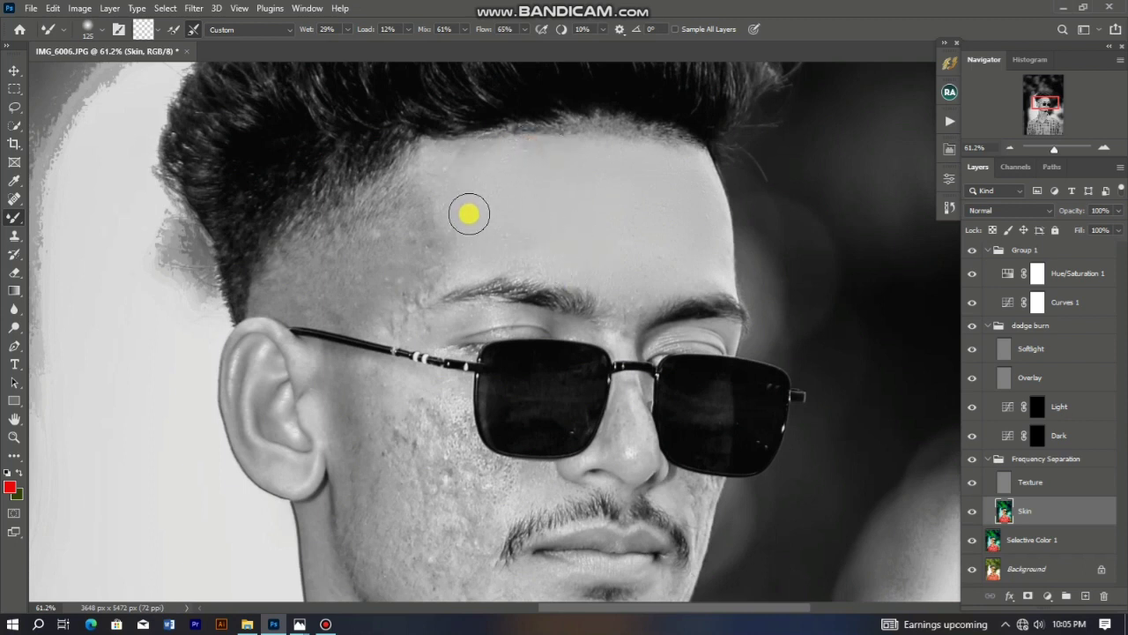
scroll(589, 192, "down", 2)
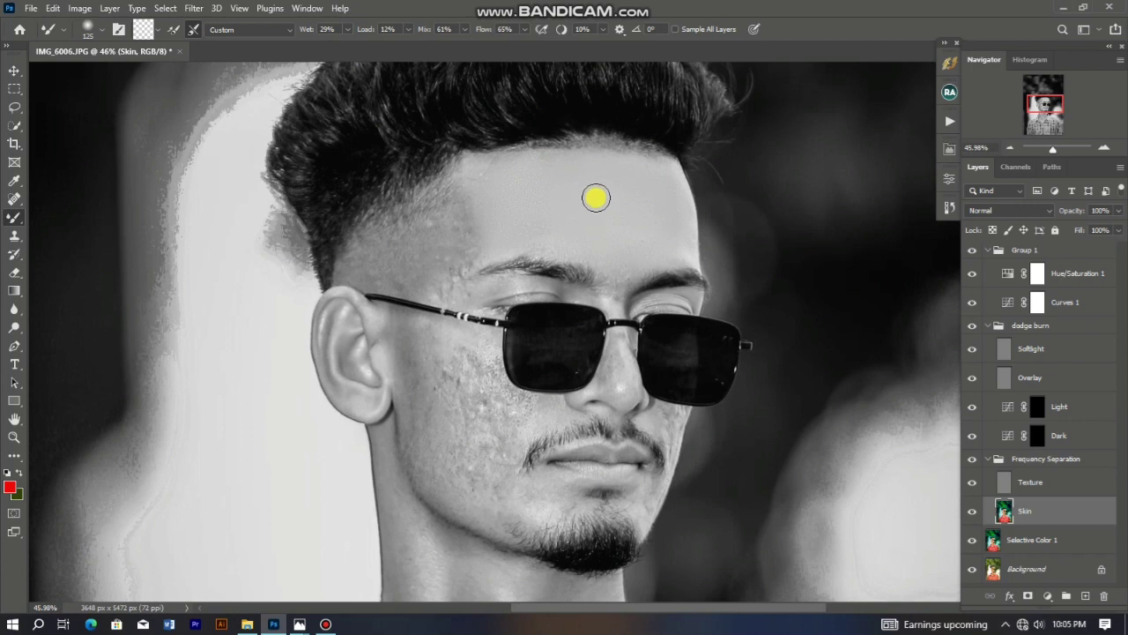
- Smooth the blemished cheek beside the sunglasses on the Skin layer with the Mixer Brush
scroll(541, 378, "down", 2)
scroll(486, 302, "up", 3)
mouse_move(444, 270)
left_mouse_down()
mouse_move(458, 331)
mouse_move(488, 368)
mouse_move(526, 347)
mouse_move(489, 281)
mouse_move(480, 234)
mouse_move(504, 262)
mouse_move(502, 291)
mouse_move(546, 331)
mouse_move(531, 302)
left_mouse_up()
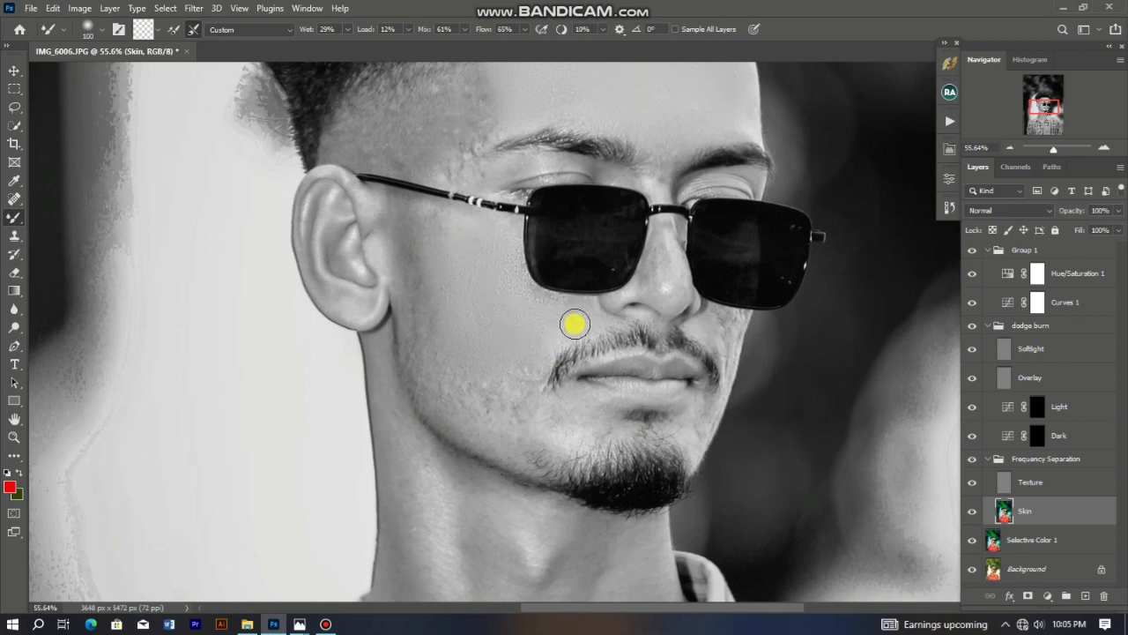
scroll(480, 357, "up", 1)
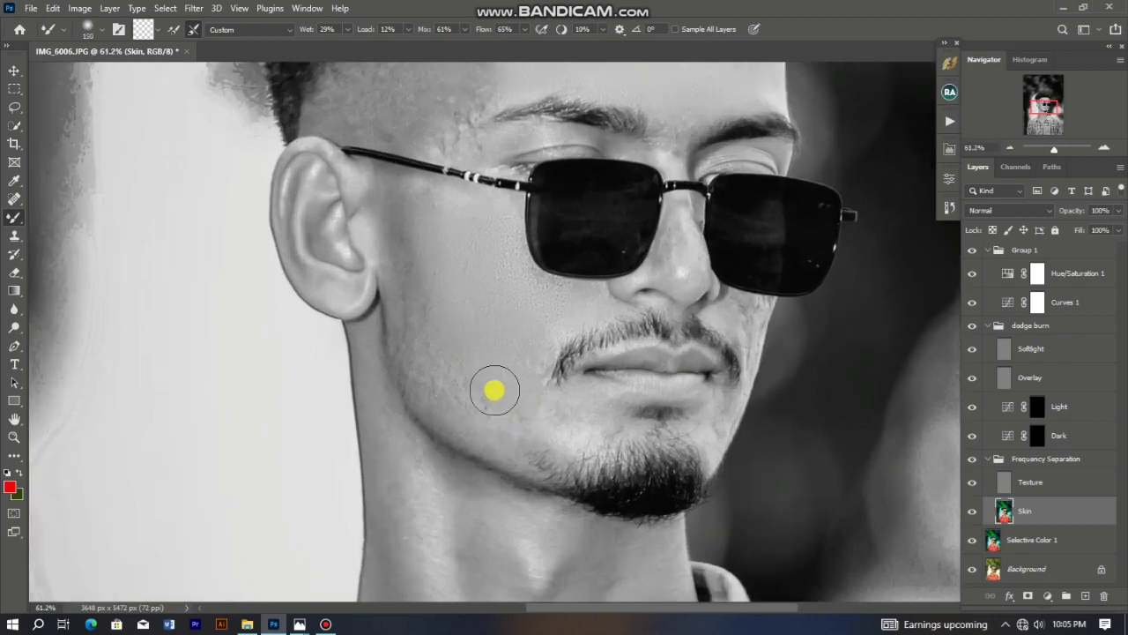
- Smooth the neck and upper chest on the Skin layer with the Mixer Brush enlarged to 250 px
scroll(476, 154, "down", 5)
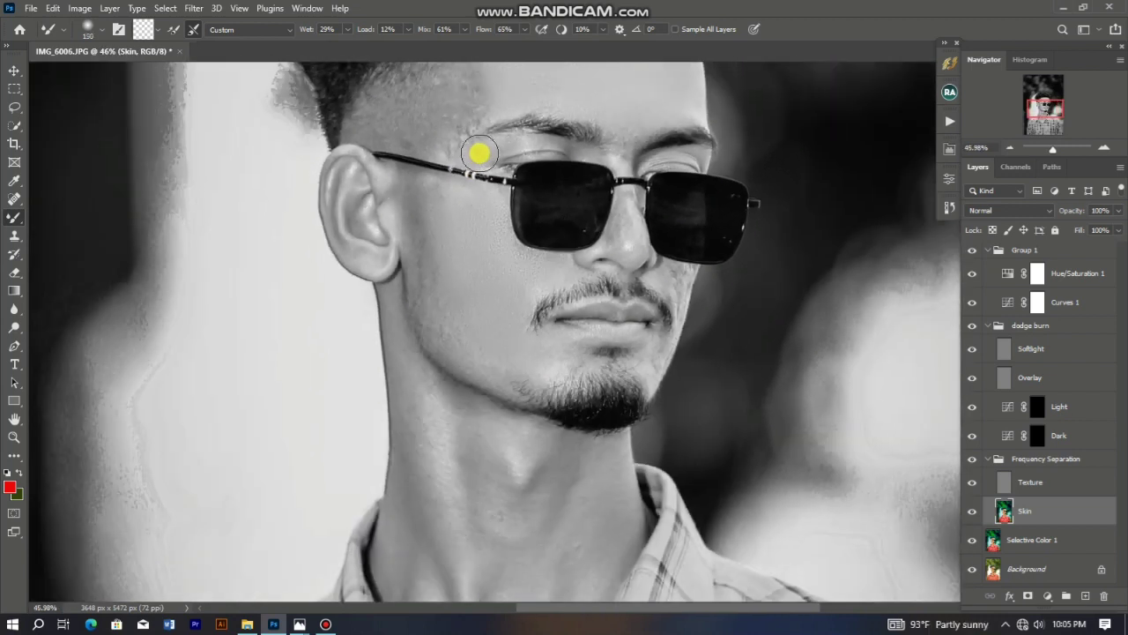
scroll(519, 323, "up", 3)
scroll(458, 274, "up", 1)
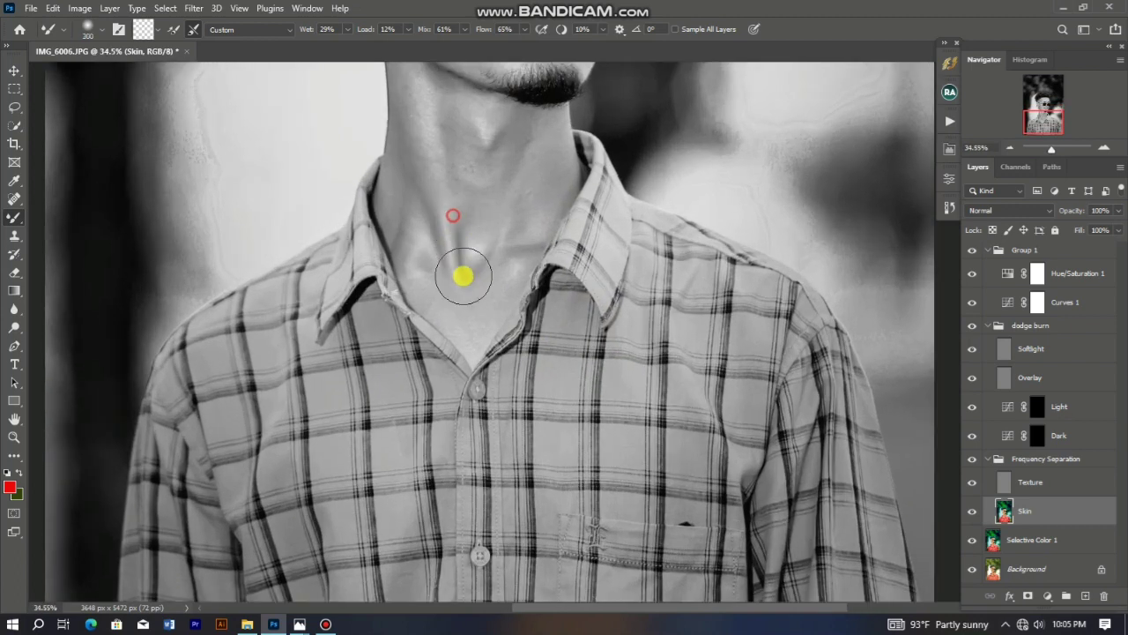
left_click_drag(419, 233, 465, 309)
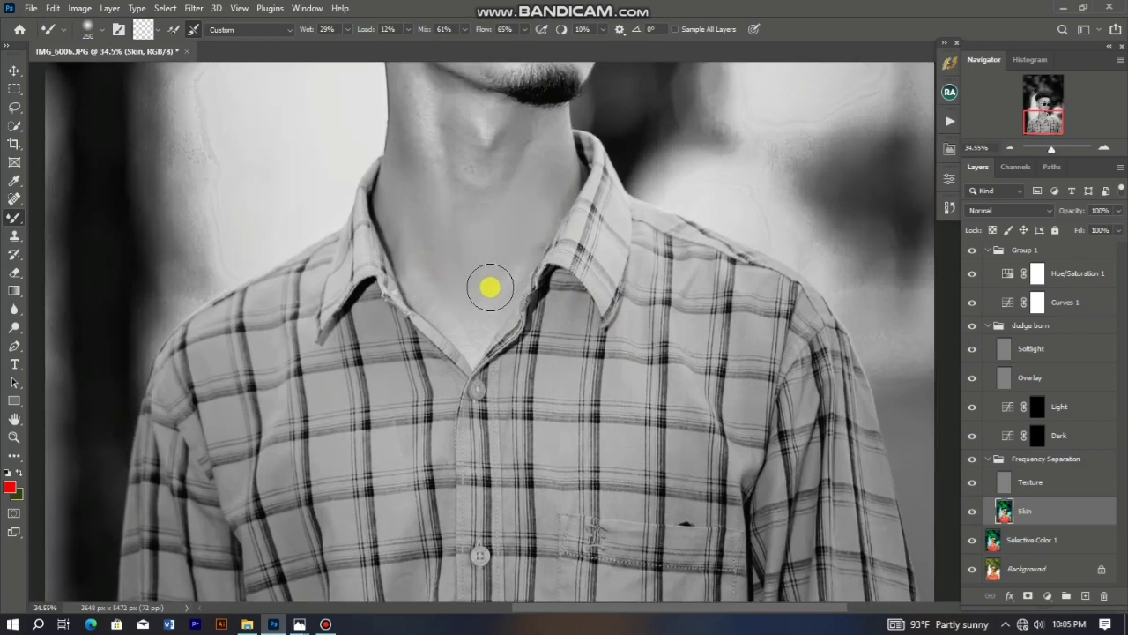
scroll(483, 280, "down", 1)
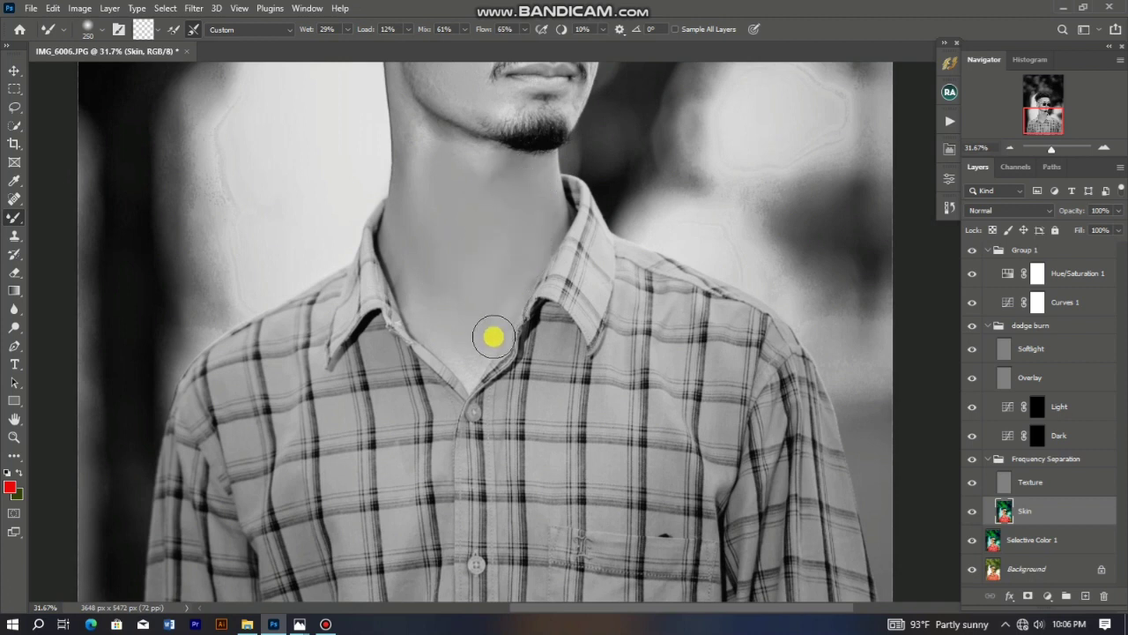
- Smooth the upper neck beneath the jaw and beard on the Skin layer with the Mixer Brush at 150 px
scroll(471, 184, "up", 2)
scroll(448, 202, "up", 1)
key("[")
key("[")
mouse_move(424, 184)
left_mouse_down()
mouse_move(438, 219)
mouse_move(471, 194)
mouse_move(520, 214)
mouse_move(470, 190)
mouse_move(552, 221)
left_mouse_up()
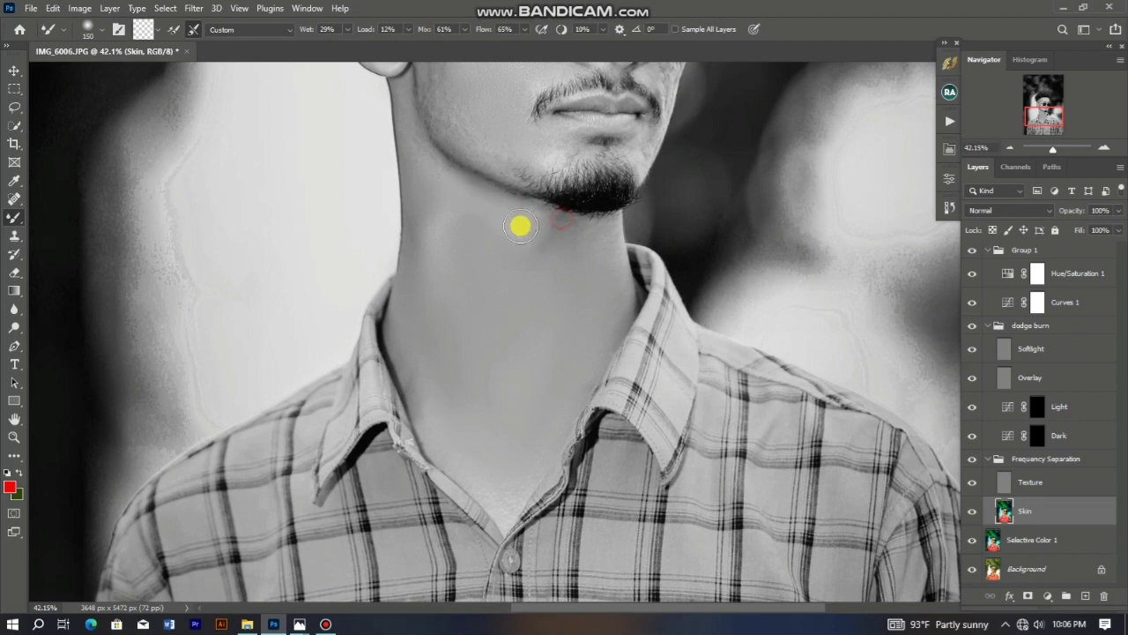
key("]")
mouse_move(497, 244)
left_mouse_down()
mouse_move(437, 223)
mouse_move(423, 238)
mouse_move(412, 405)
mouse_move(441, 227)
left_mouse_up()
scroll(504, 252, "down", 1)
key("bracketleft")
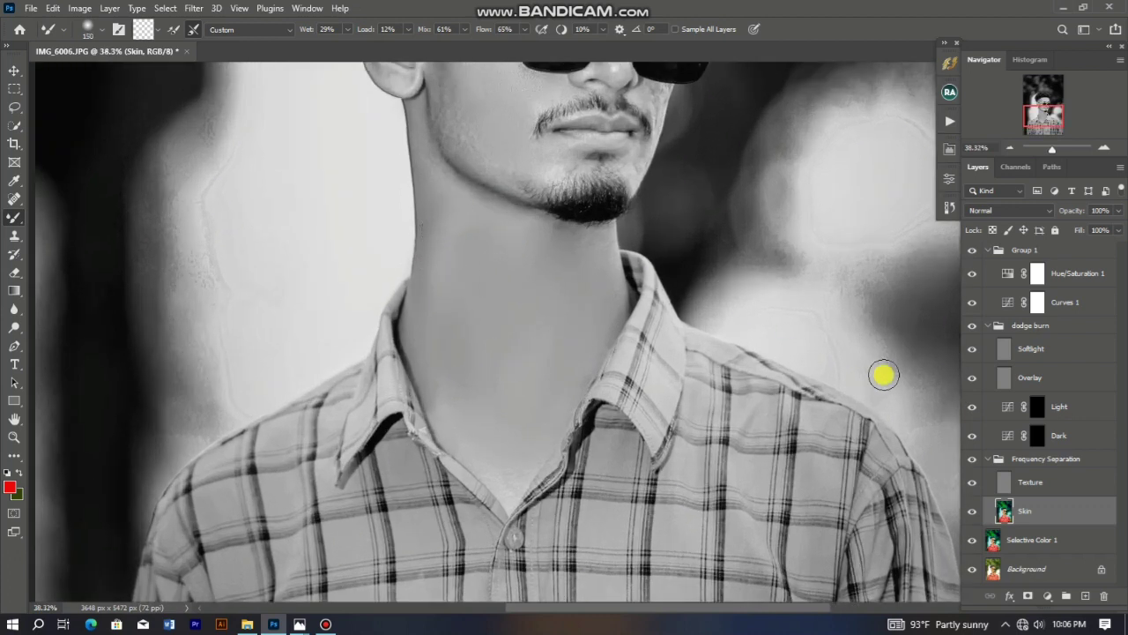
- Hide Group 1 and smooth the skin in the open collar with the Mixer Brush at 125 px
left_click(971, 250)
scroll(516, 214, "down", 3)
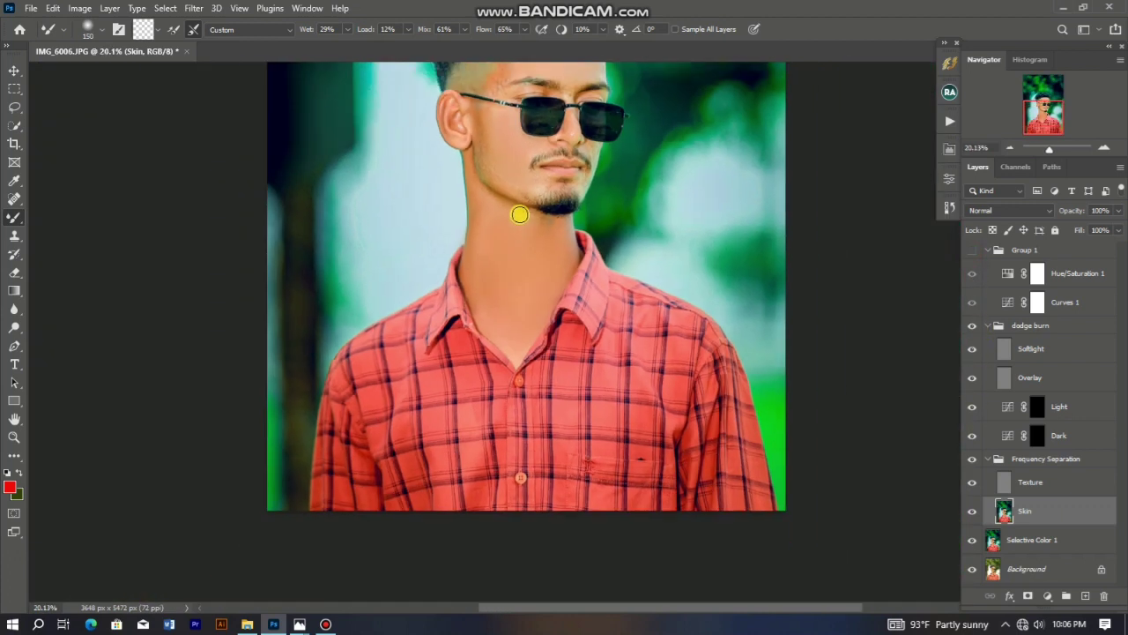
scroll(521, 373, "up", 5)
key("bracketleft")
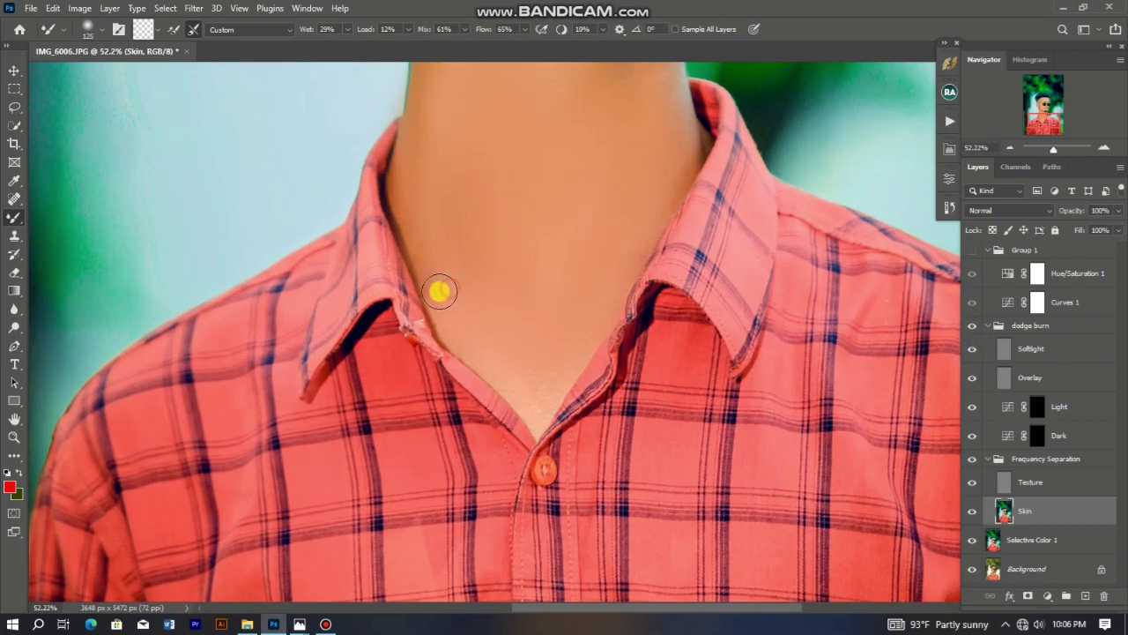
left_click_drag(550, 385, 534, 406)
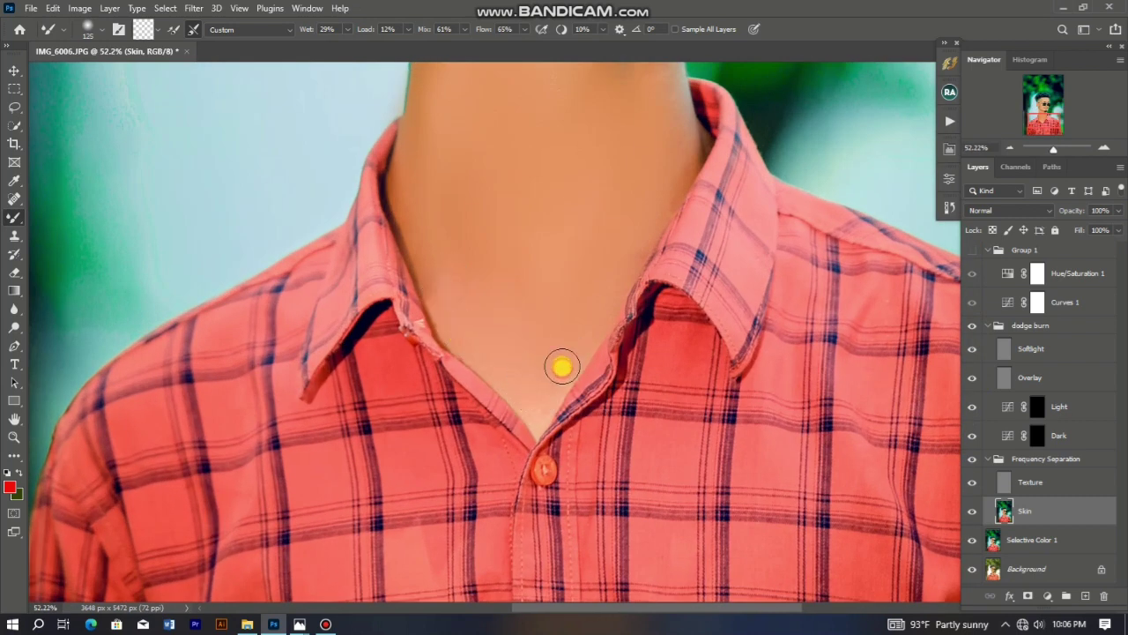
- Blend the neck skin along both edges of the shirt collar on the Skin layer with the Mixer Brush
scroll(529, 388, "down", 2)
scroll(503, 181, "up", 3)
left_click_drag(464, 203, 451, 420)
left_click_drag(453, 343, 575, 419)
scroll(575, 419, "down", 4)
scroll(700, 391, "up", 3)
key("bracketleft")
mouse_move(676, 372)
left_mouse_down()
mouse_move(653, 307)
mouse_move(665, 347)
left_mouse_up()
left_click_drag(656, 398, 539, 414)
- Smooth the neck skin below the earlobe and along the jawline with the Mixer Brush at 80 px
scroll(540, 413, "down", 3)
scroll(453, 173, "up", 3)
key("bracketleft")
key("bracketleft")
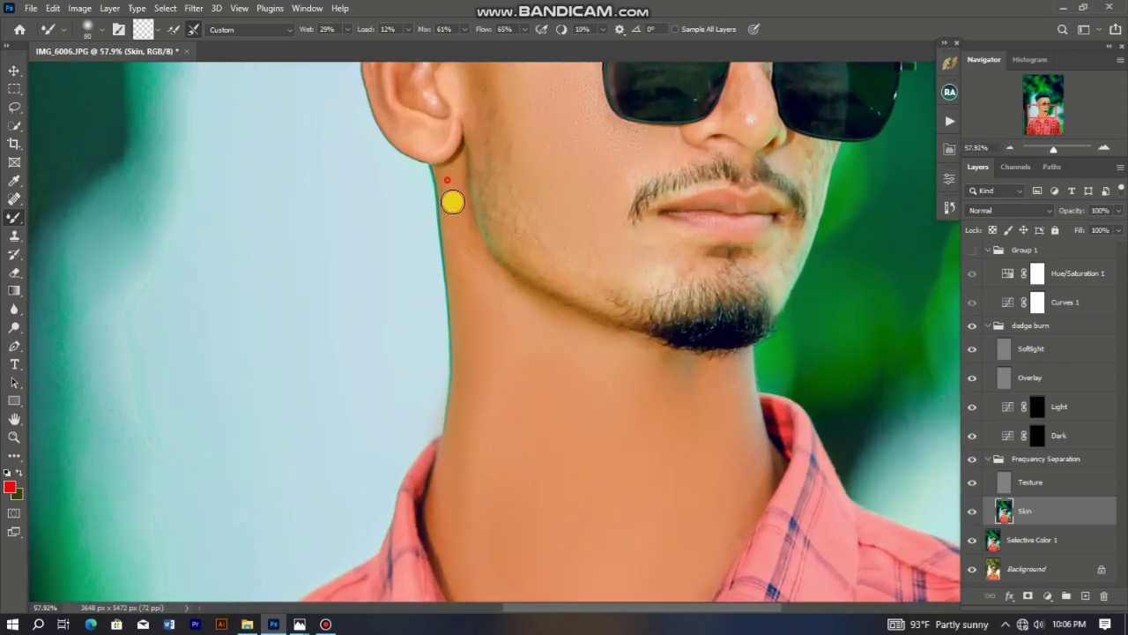
scroll(522, 308, "down", 2)
left_click_drag(506, 272, 539, 329)
- Smooth the ear and the temple above the sunglasses with the Mixer Brush enlarged to 100 px
key("]")
key("]")
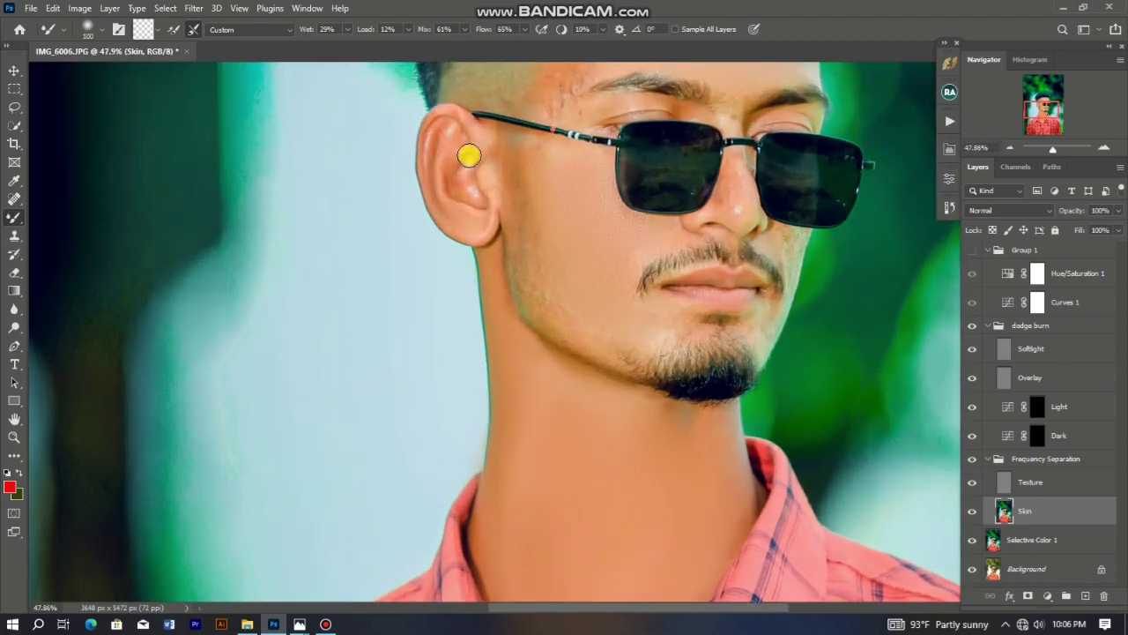
scroll(474, 140, "up", 3)
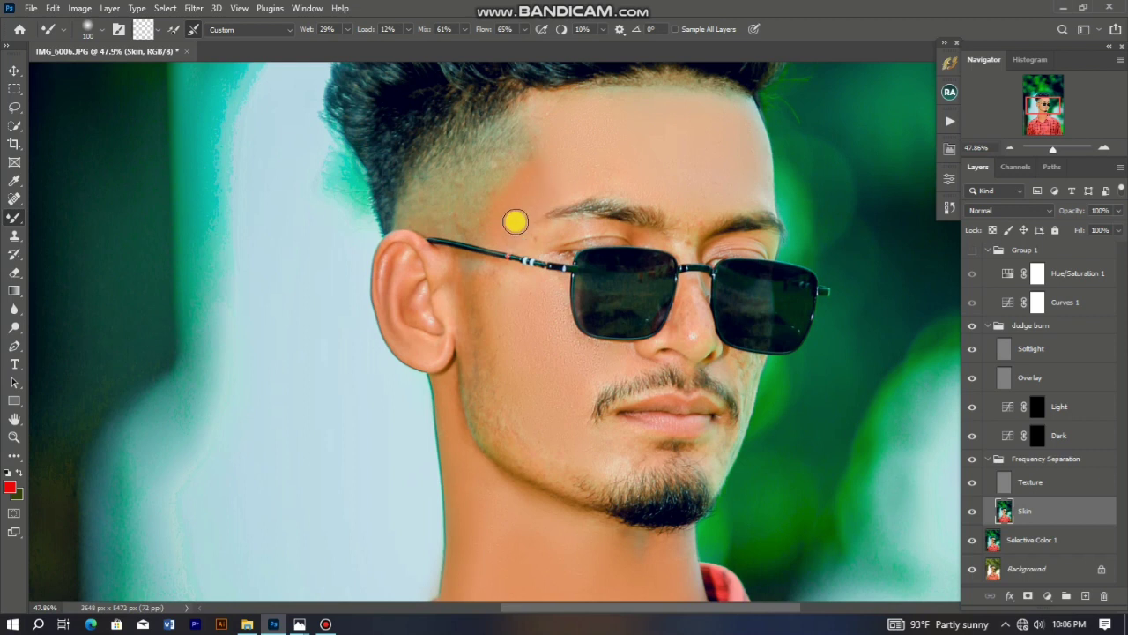
scroll(518, 238, "down", 4)
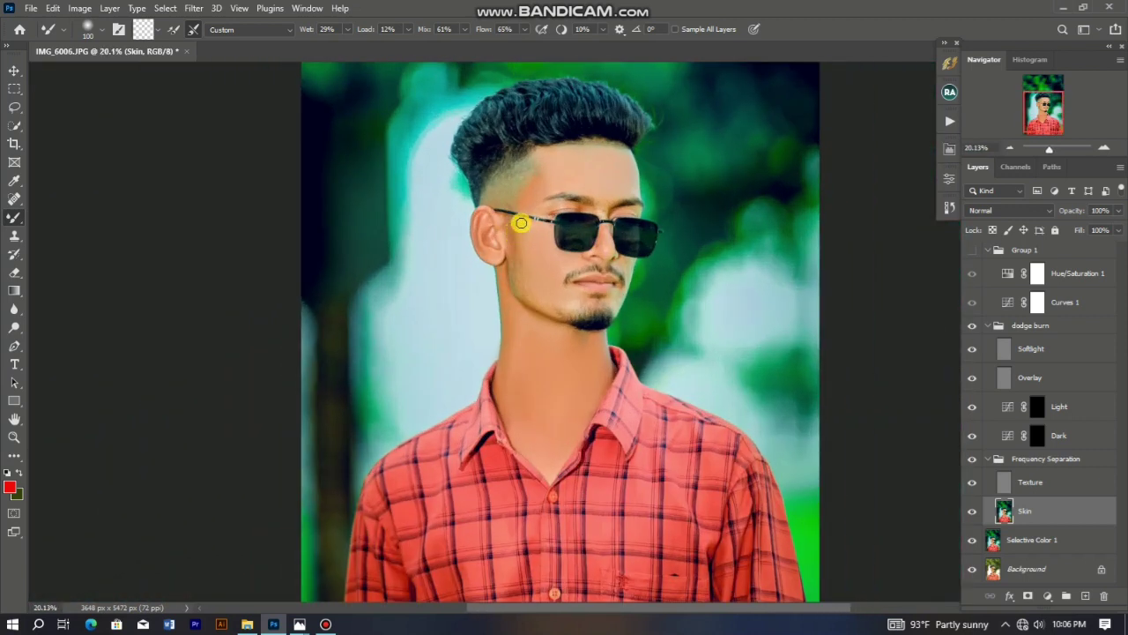
- Smooth the nose and the cheek area beside the mustache with the Mixer Brush at 70 px
scroll(517, 228, "up", 6)
mouse_move(644, 164)
left_mouse_down()
mouse_move(652, 210)
mouse_move(660, 206)
mouse_move(645, 158)
mouse_move(614, 238)
left_mouse_up()
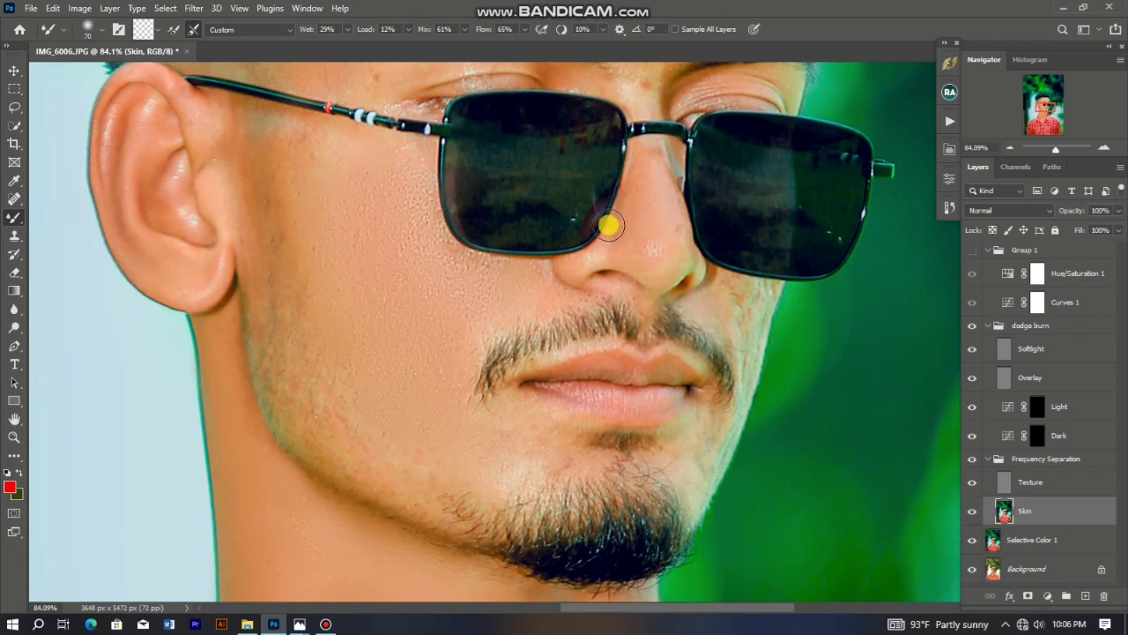
scroll(615, 239, "down", 1)
scroll(708, 297, "up", 1)
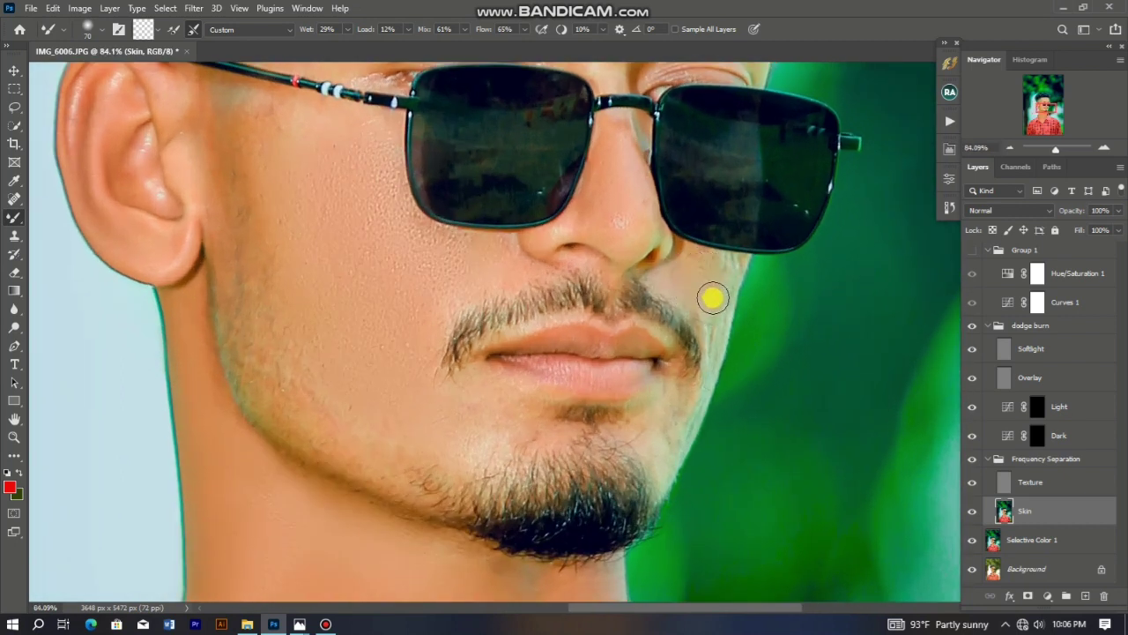
scroll(661, 399, "down", 2)
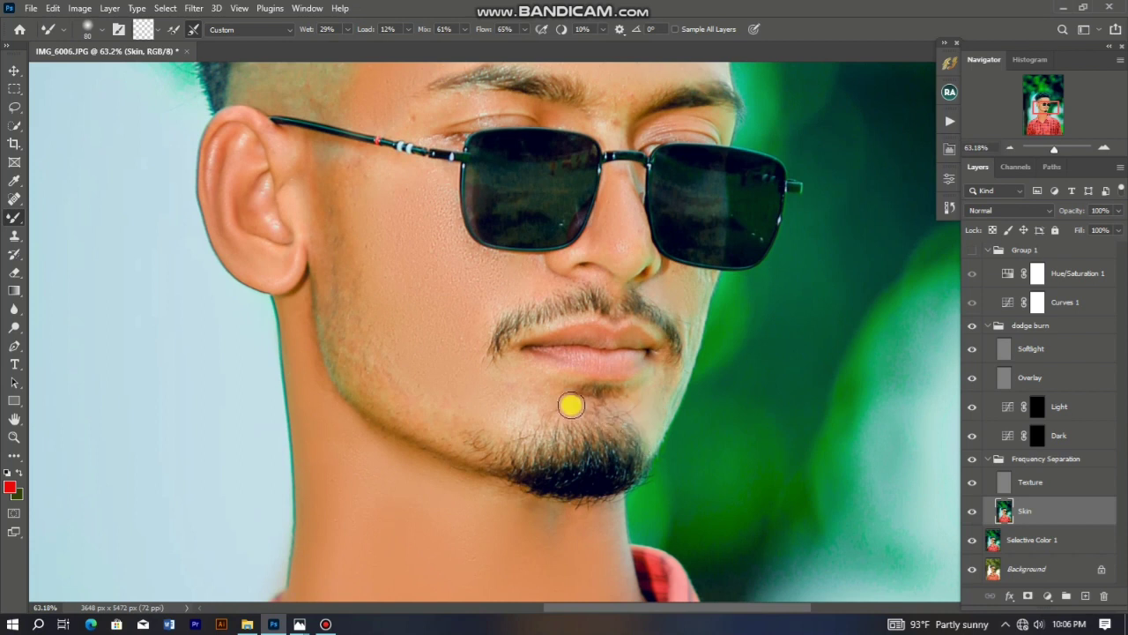
- Blend the skin beside the chin, across the cheek and inside the ear with the Mixer Brush at 90 px
left_click(518, 402)
left_click(509, 385)
left_click(450, 354)
left_click(423, 350)
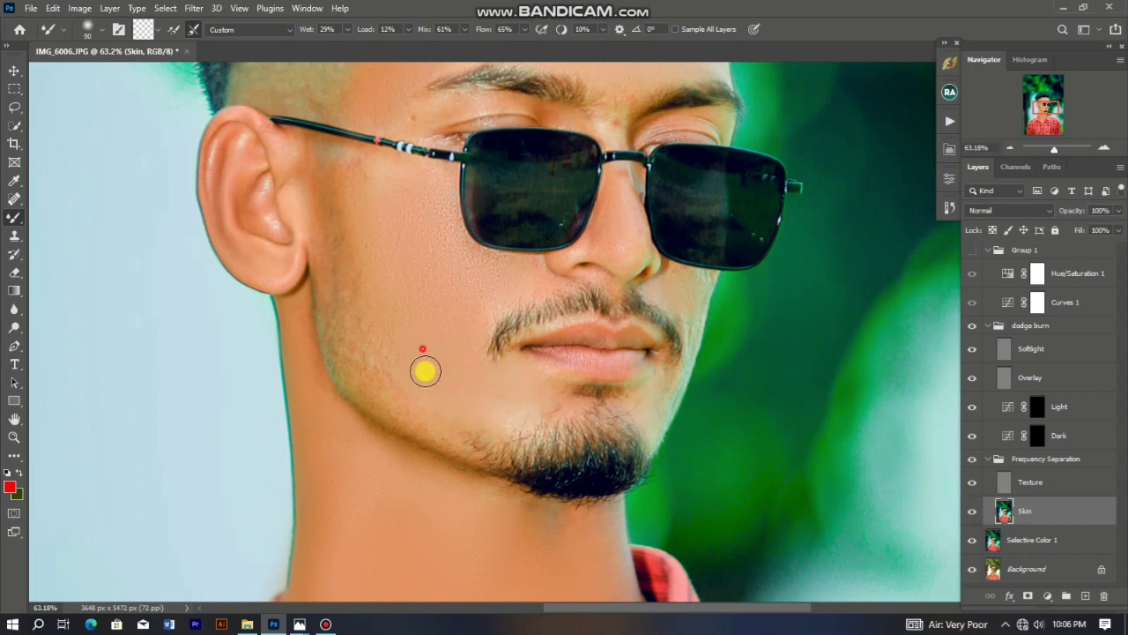
left_click_drag(346, 222, 350, 230)
left_click(262, 179)
left_click(270, 265)
left_click_drag(398, 186, 386, 200)
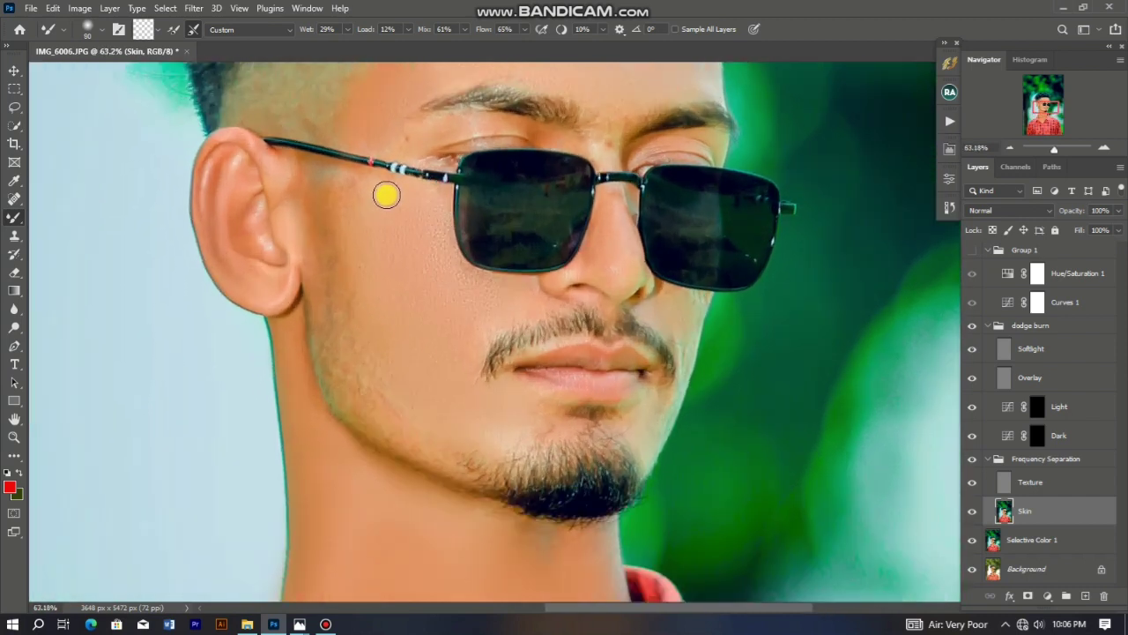
- Smooth both eyelids above the sunglasses on the Skin layer with the Mixer Brush at 60 px
scroll(387, 133, "up", 1)
mouse_move(438, 158)
left_mouse_down()
mouse_move(509, 140)
mouse_move(536, 148)
left_mouse_up()
scroll(426, 181, "down", 1)
scroll(714, 195, "up", 2)
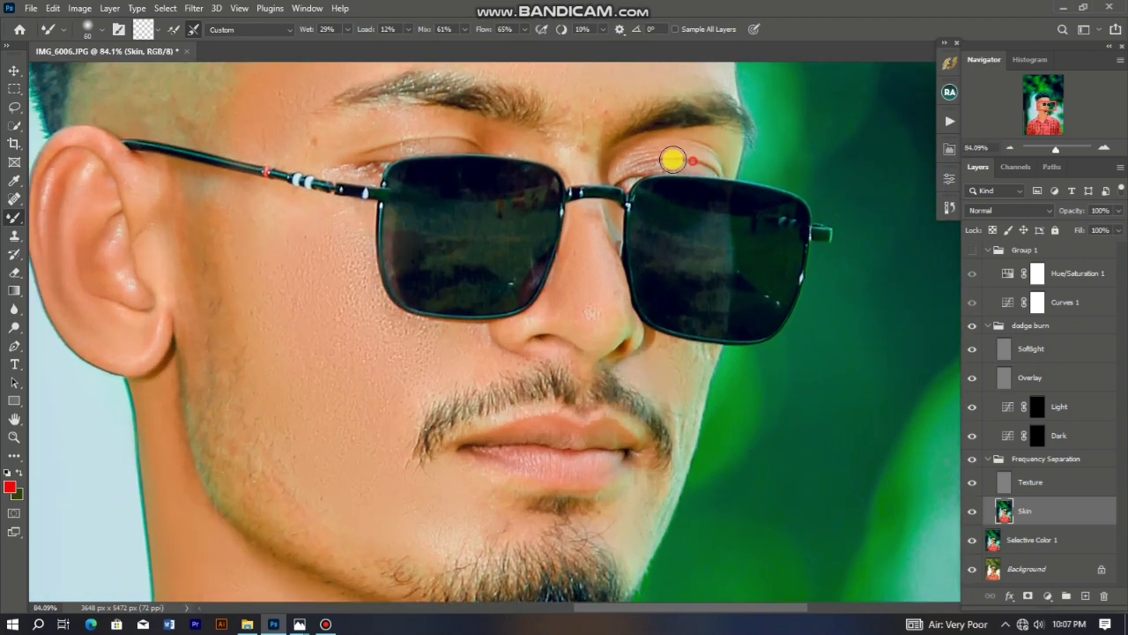
scroll(578, 221, "down", 2)
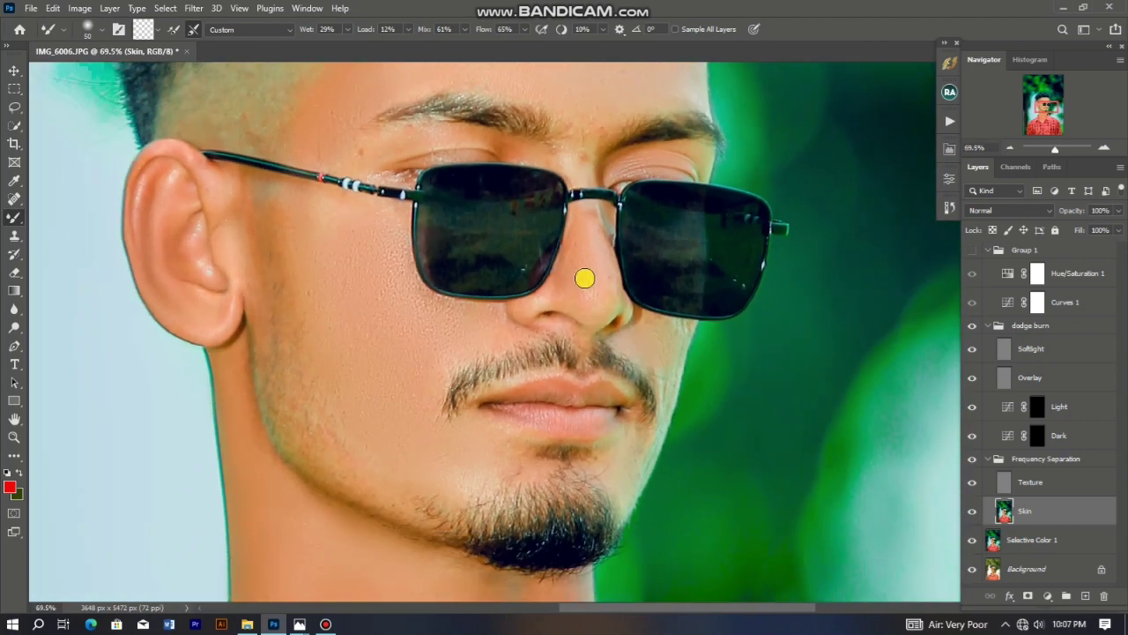
- Touch up the skin beside the beard at 80 px and the forehead near the hairline at 70 px
scroll(529, 388, "down", 1)
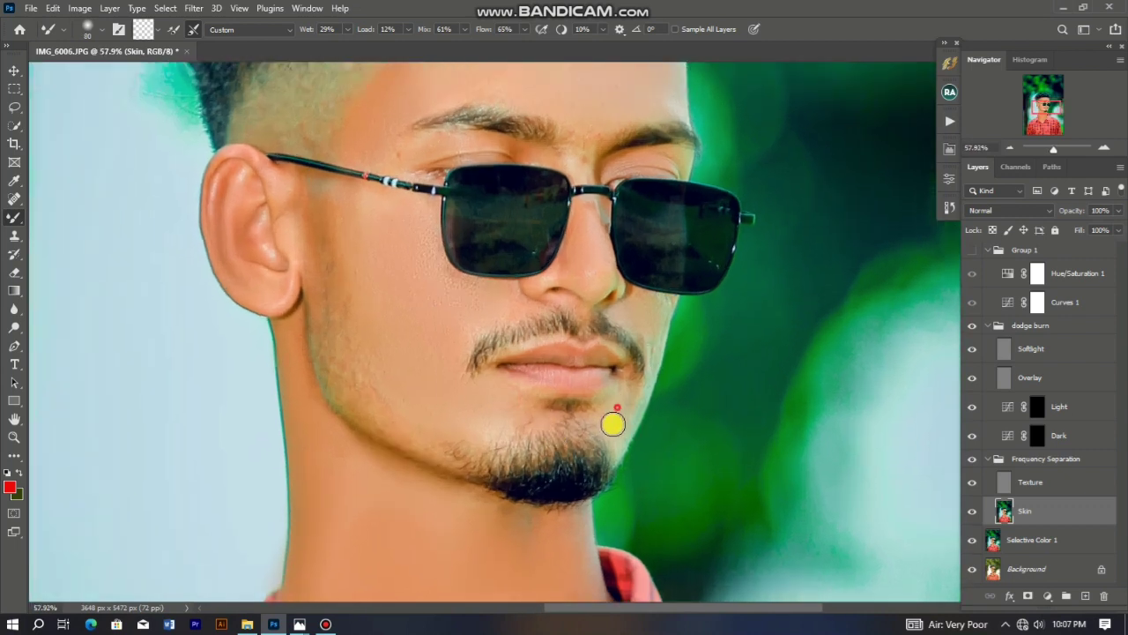
scroll(559, 386, "down", 2)
scroll(519, 202, "up", 2)
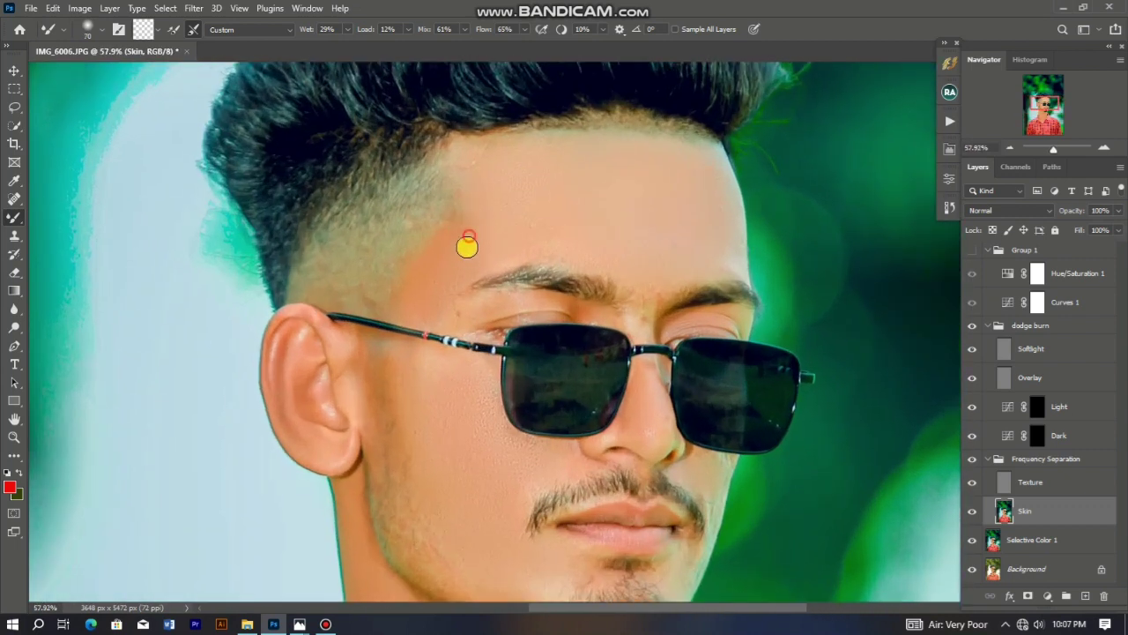
scroll(467, 247, "down", 12)
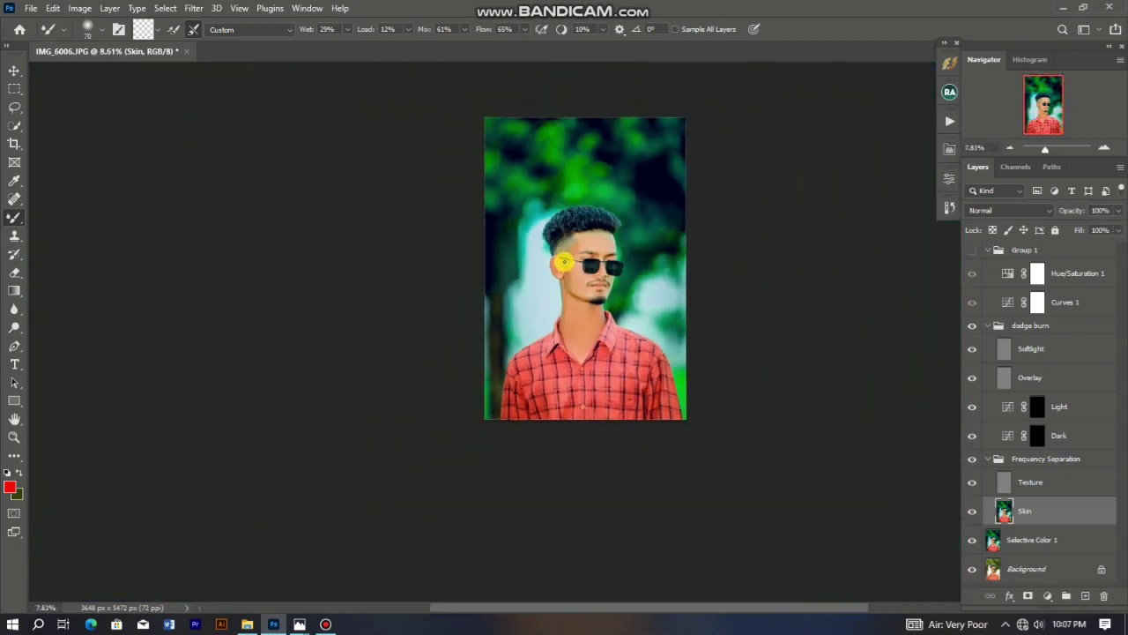
- Set Shadows to -8 in the Camera Raw Filter's basic adjustments
scroll(568, 258, "up", 2)
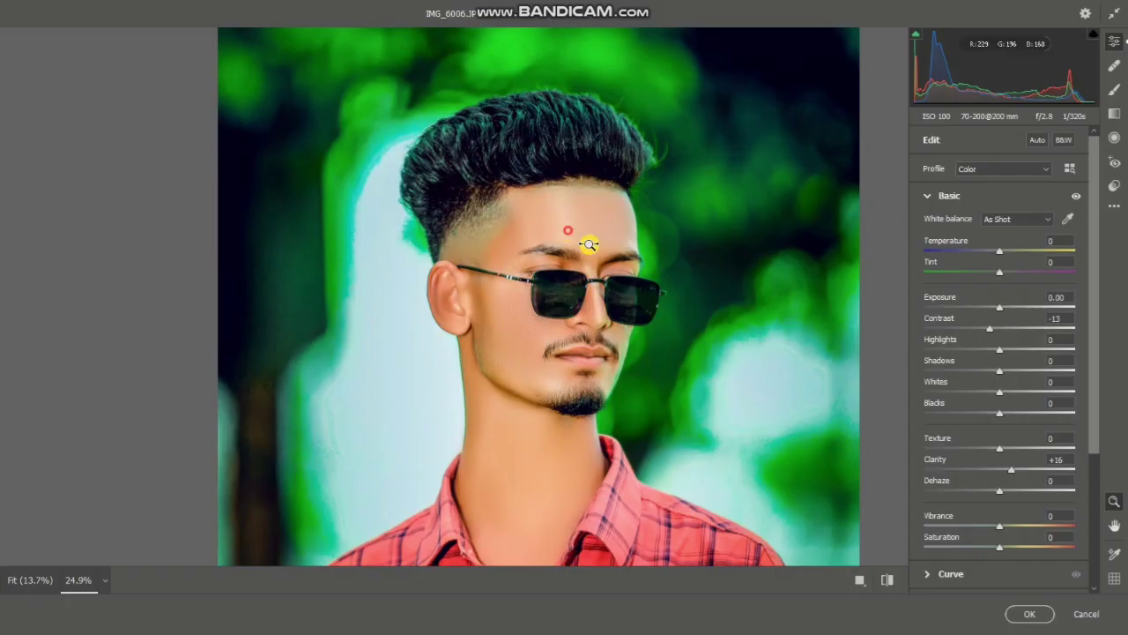
scroll(577, 244, "up", 2)
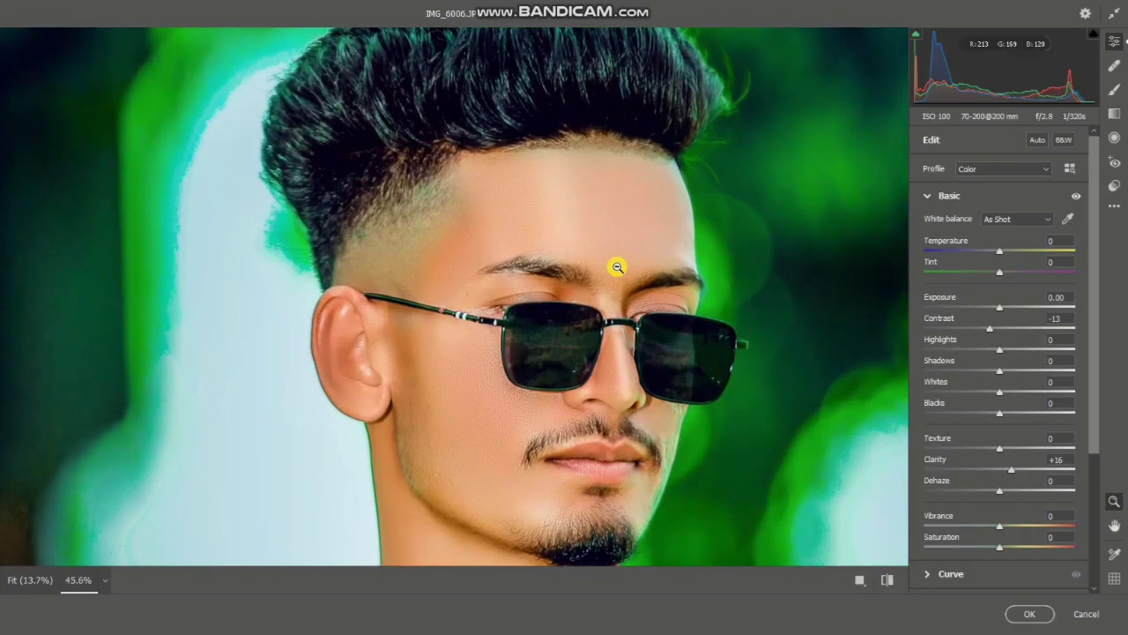
left_click_drag(996, 372, 979, 376)
scroll(690, 253, "down", 3)
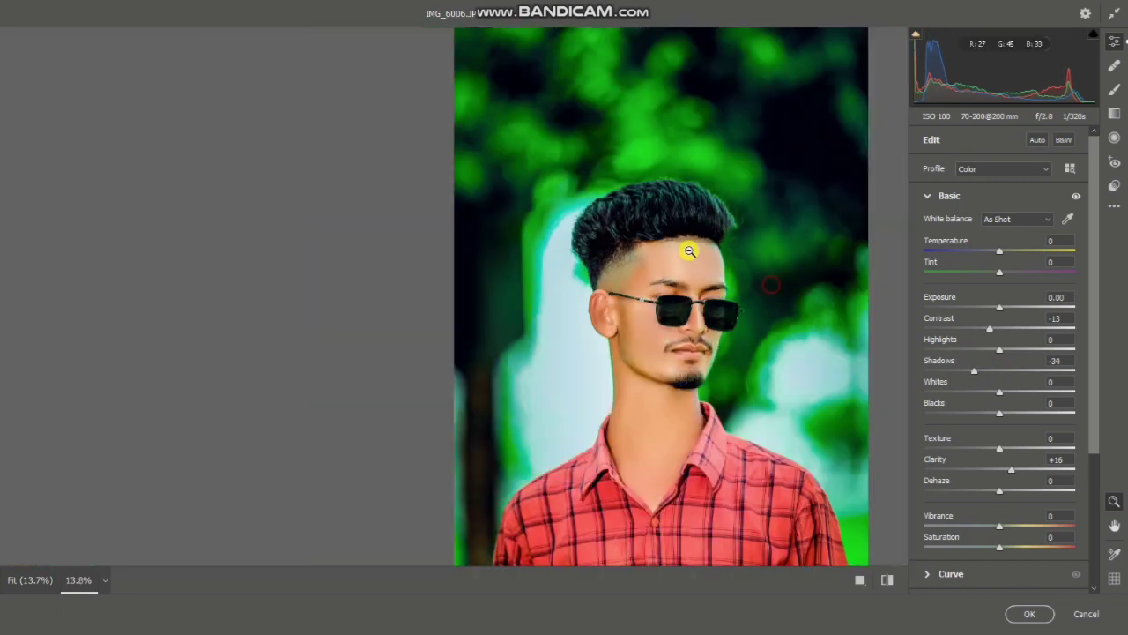
scroll(696, 259, "up", 1)
left_click_drag(972, 373, 991, 374)
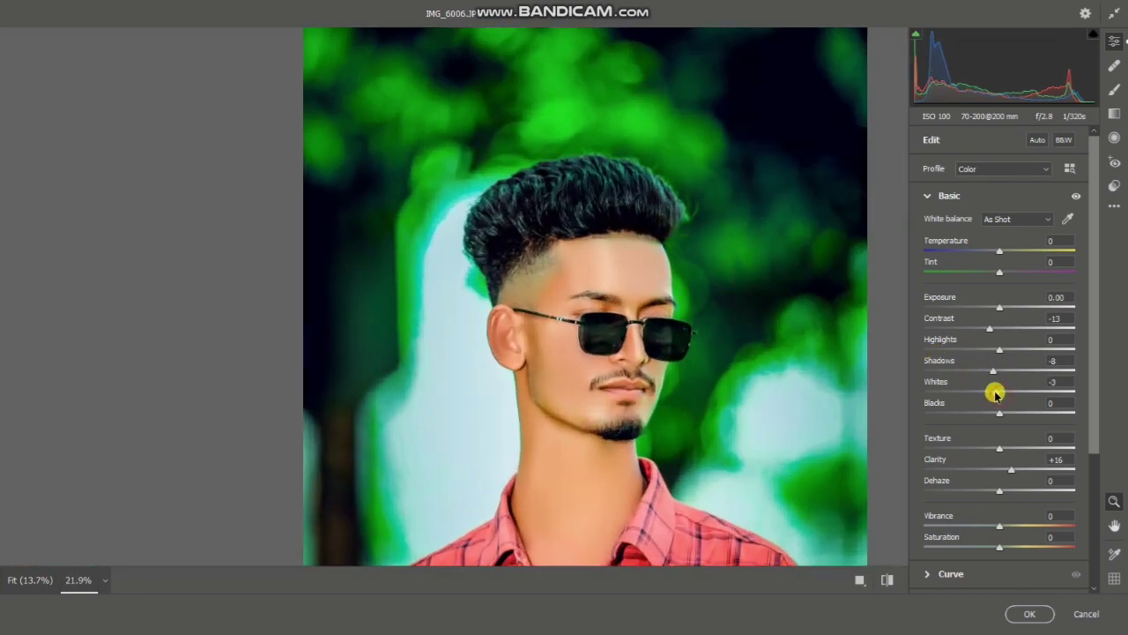
- Raise the Whites to +19 in the Camera Raw Filter
left_click_drag(983, 391, 1025, 395)
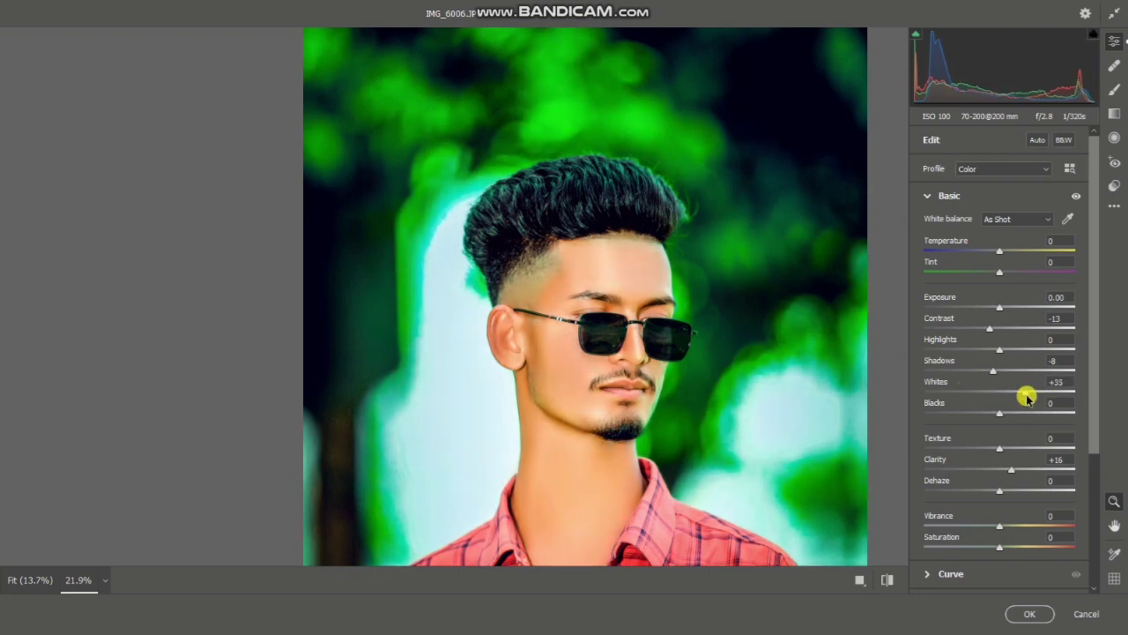
scroll(731, 258, "down", 2)
scroll(731, 258, "down", 2)
scroll(620, 304, "up", 3)
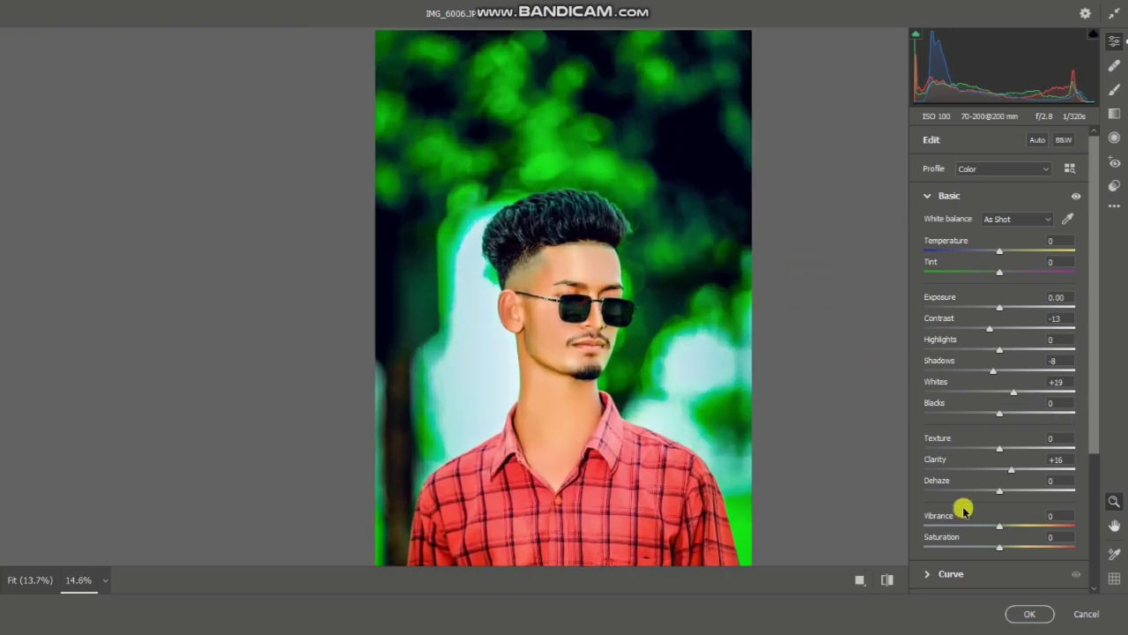
- Set the Blue Primary Saturation to -12 in Calibration and apply the Camera Raw Filter
scroll(964, 509, "down", 3)
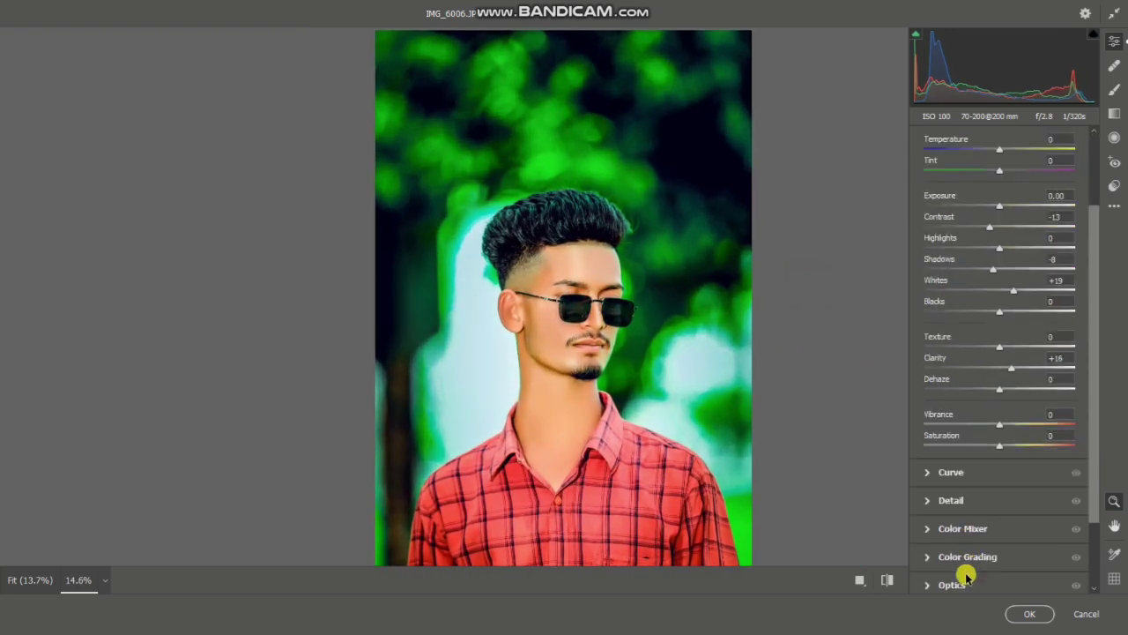
scroll(966, 575, "down", 3)
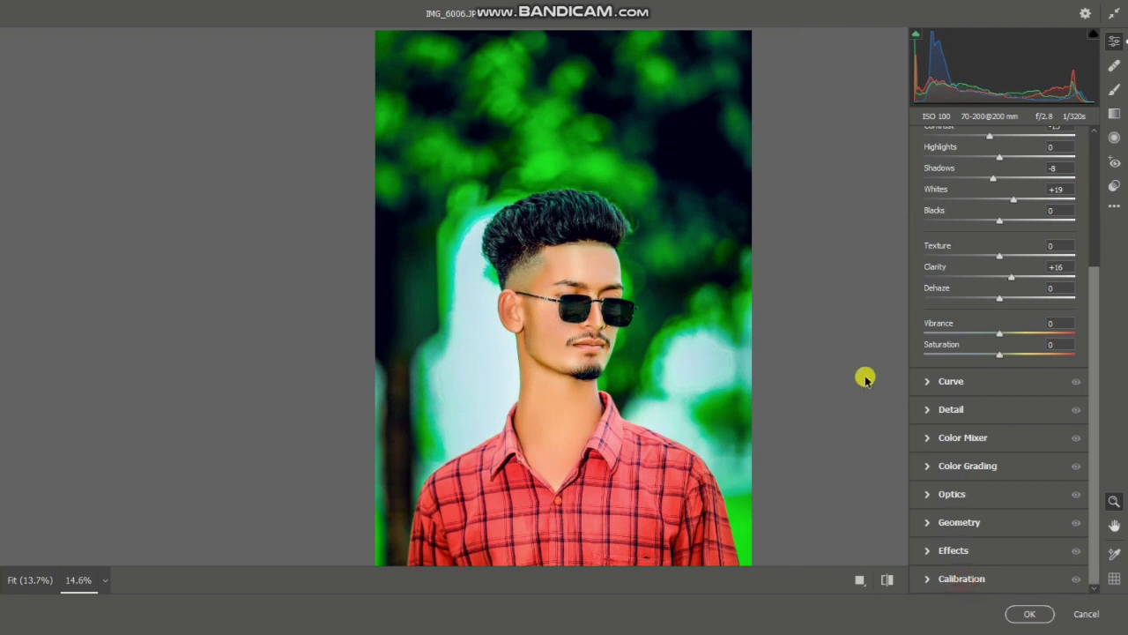
left_click(961, 578)
left_click_drag(988, 575, 1011, 573)
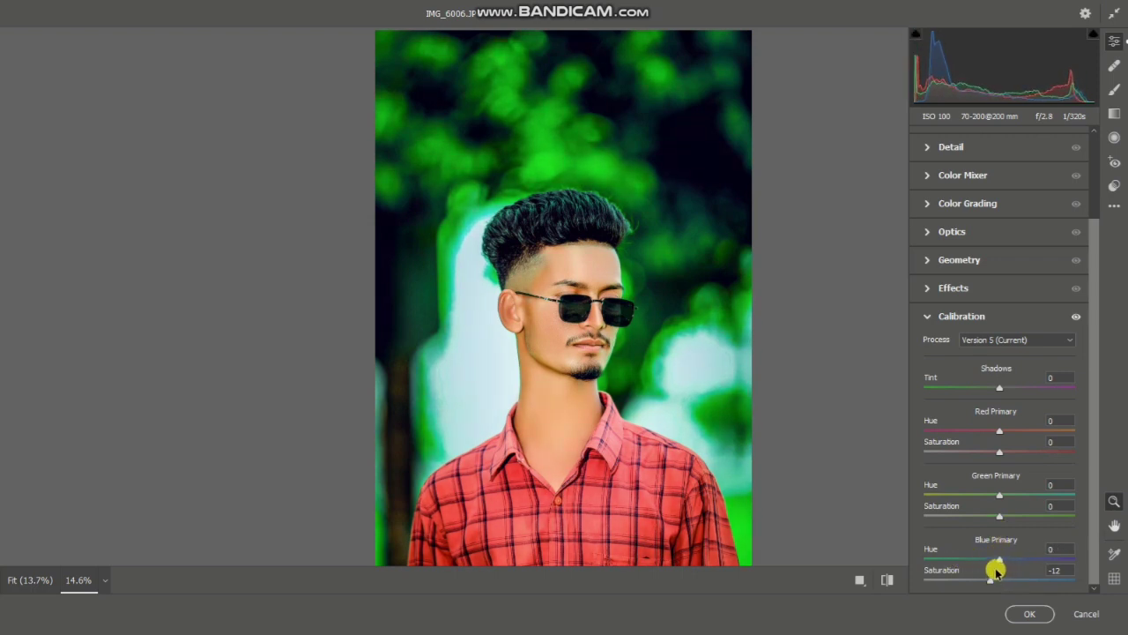
scroll(592, 292, "down", 2)
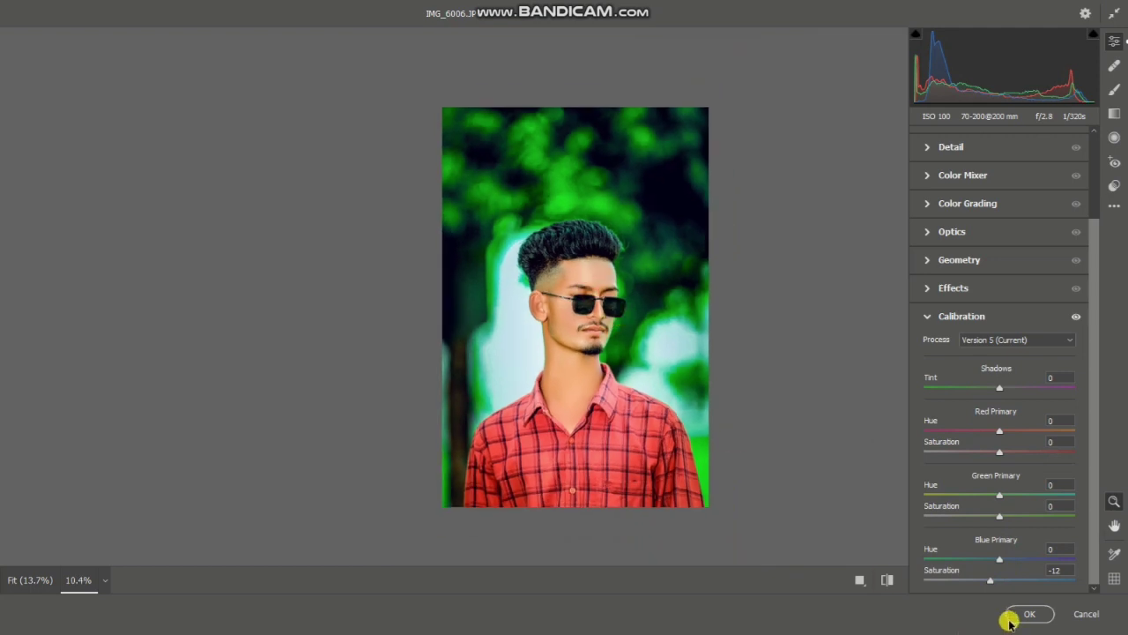
left_click(1027, 615)
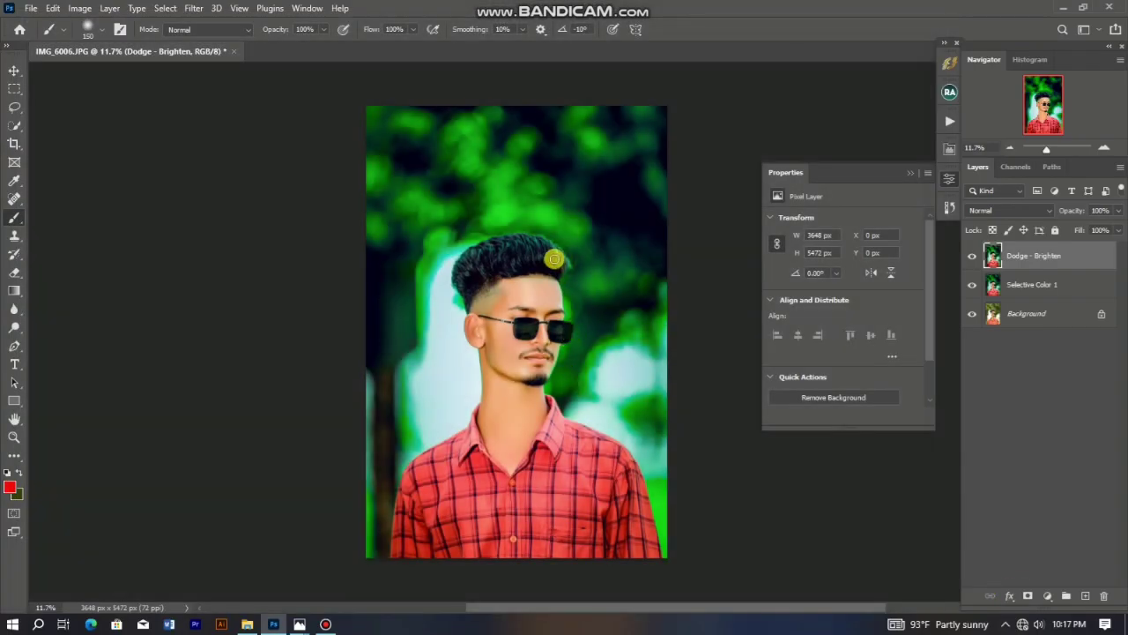
- Collapse the layer properties and duplicate the Dodge - Brighten layer
scroll(552, 259, "up", 2)
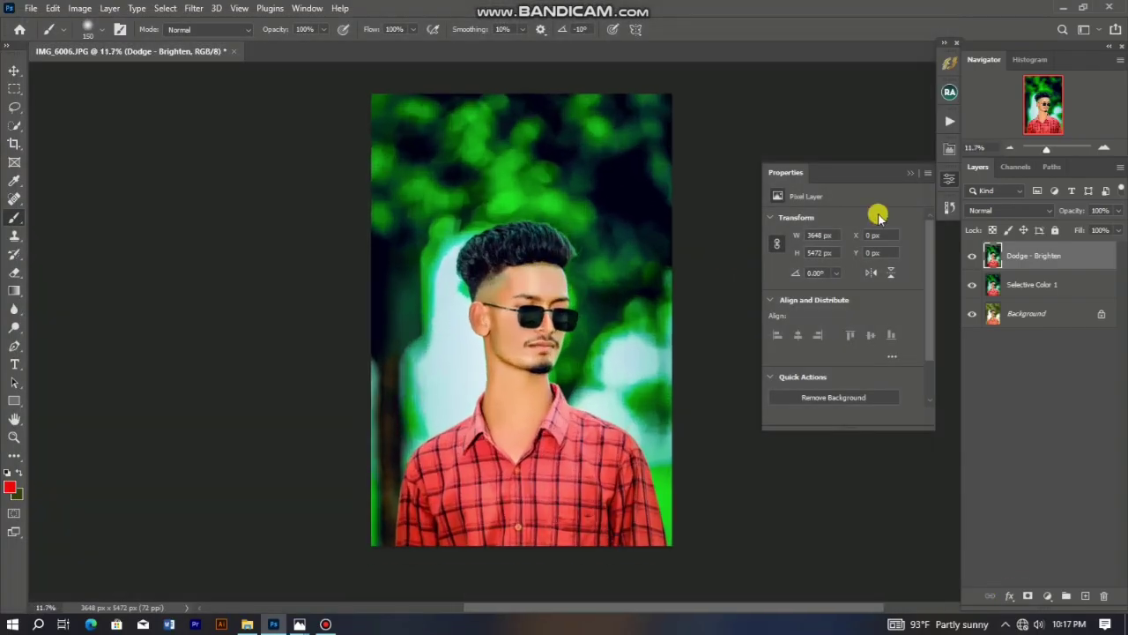
left_click(949, 183)
key("ctrl+j")
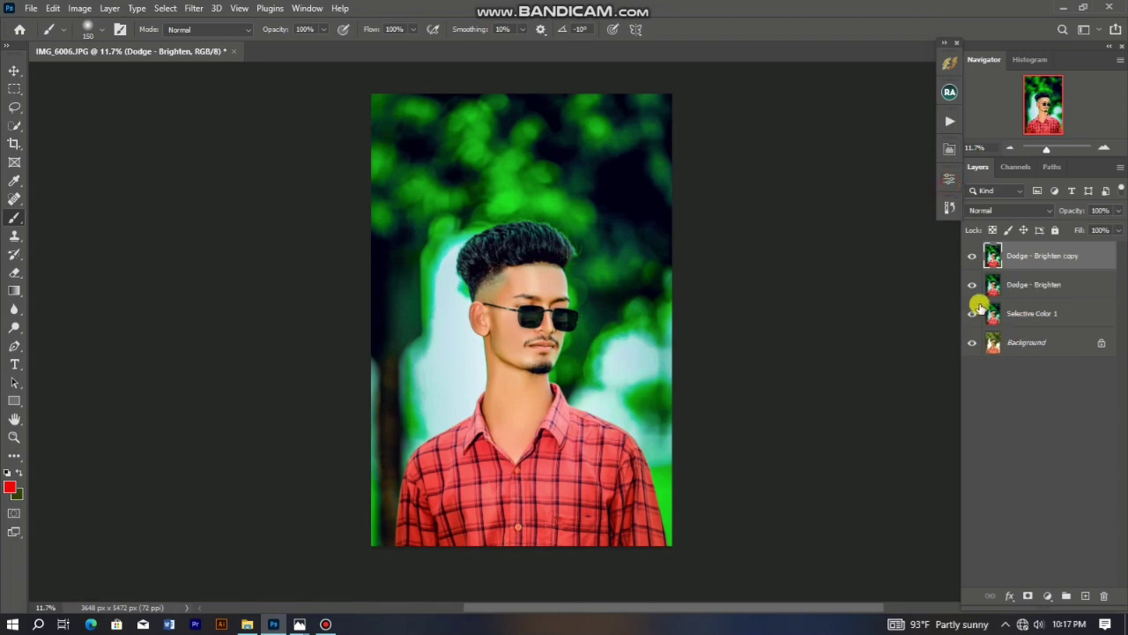
- Apply a High Pass filter with a 2.0-pixel radius to the Dodge - Brighten copy layer
left_click(196, 7)
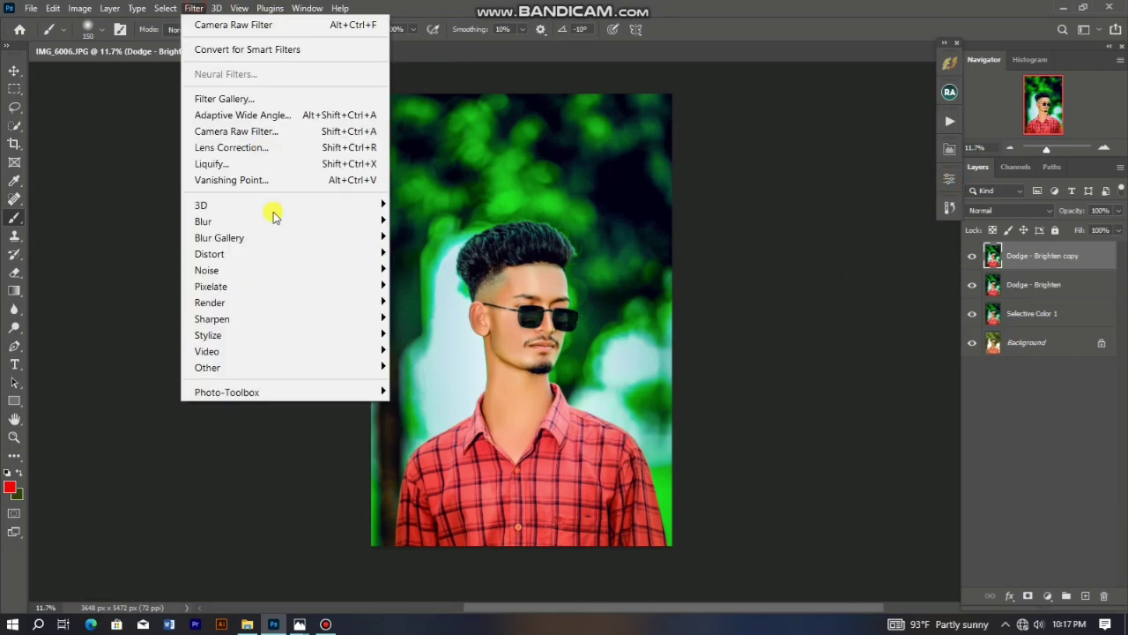
mouse_move(244, 375)
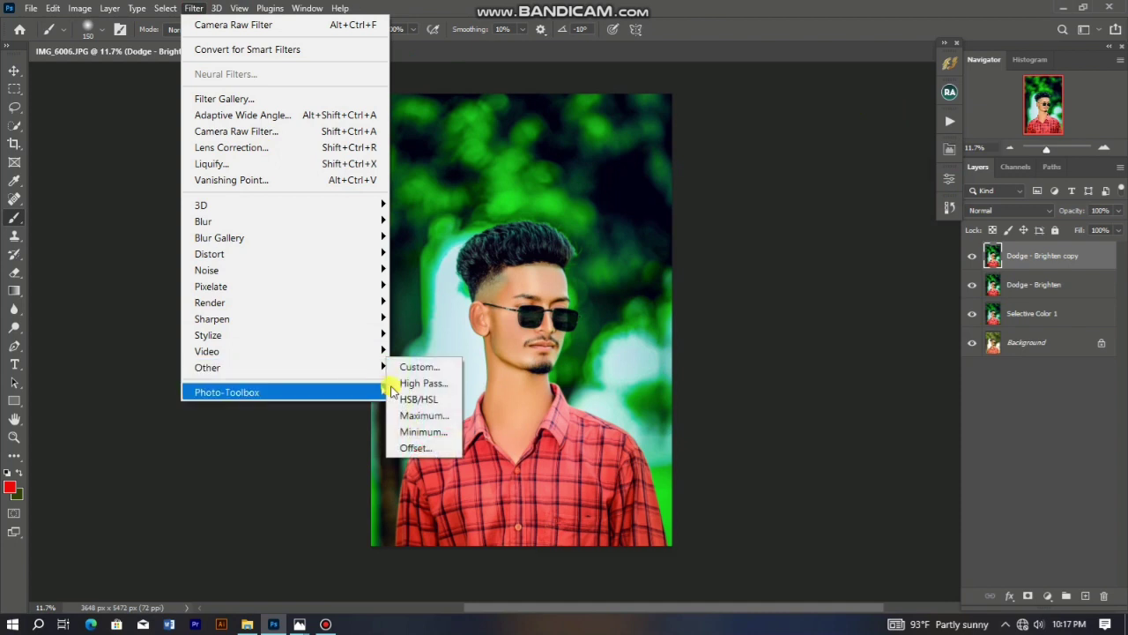
left_click(421, 383)
left_click(632, 152)
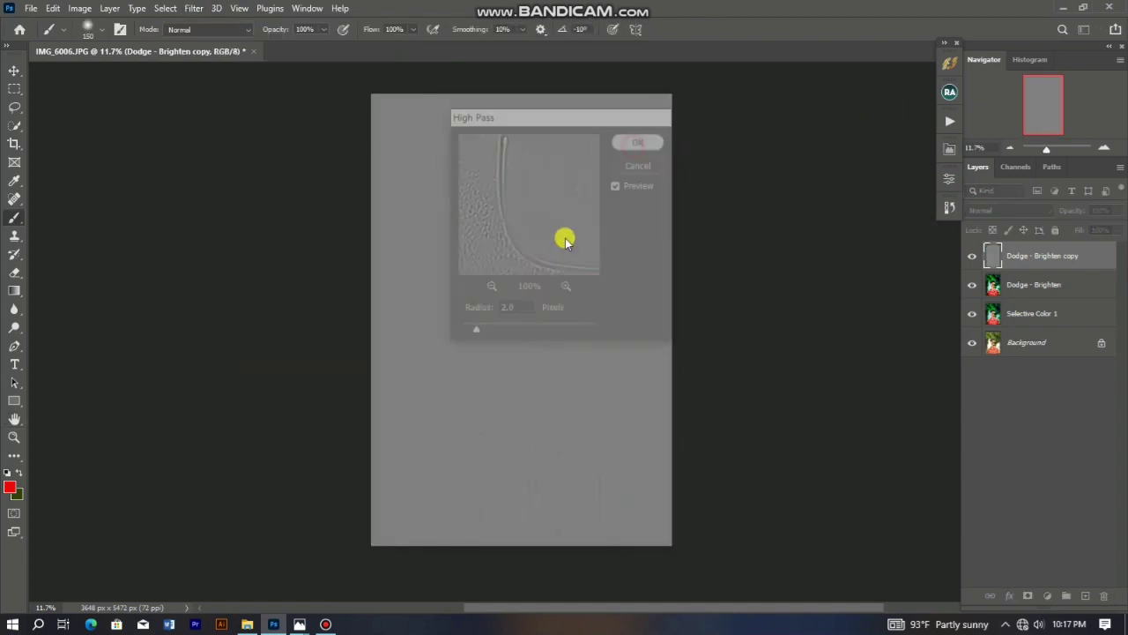
- Set the Dodge - Brighten copy layer's blend mode to Vivid Light and hide its effect with a black layer mask
key("b")
scroll(523, 274, "up", 5)
scroll(780, 262, "up", 2)
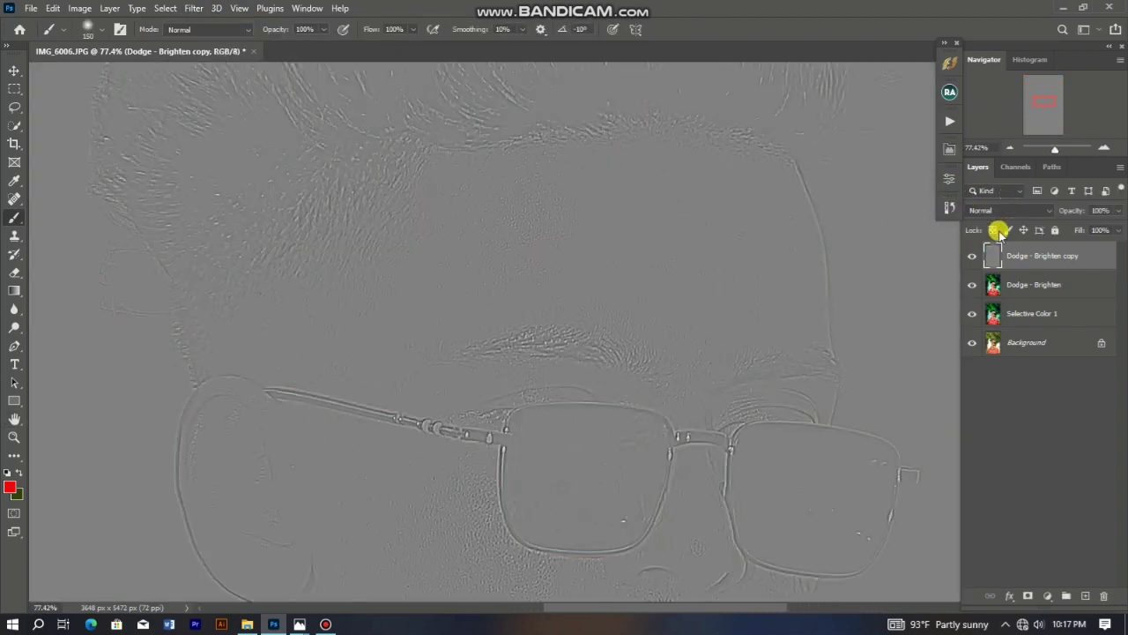
left_click(1005, 210)
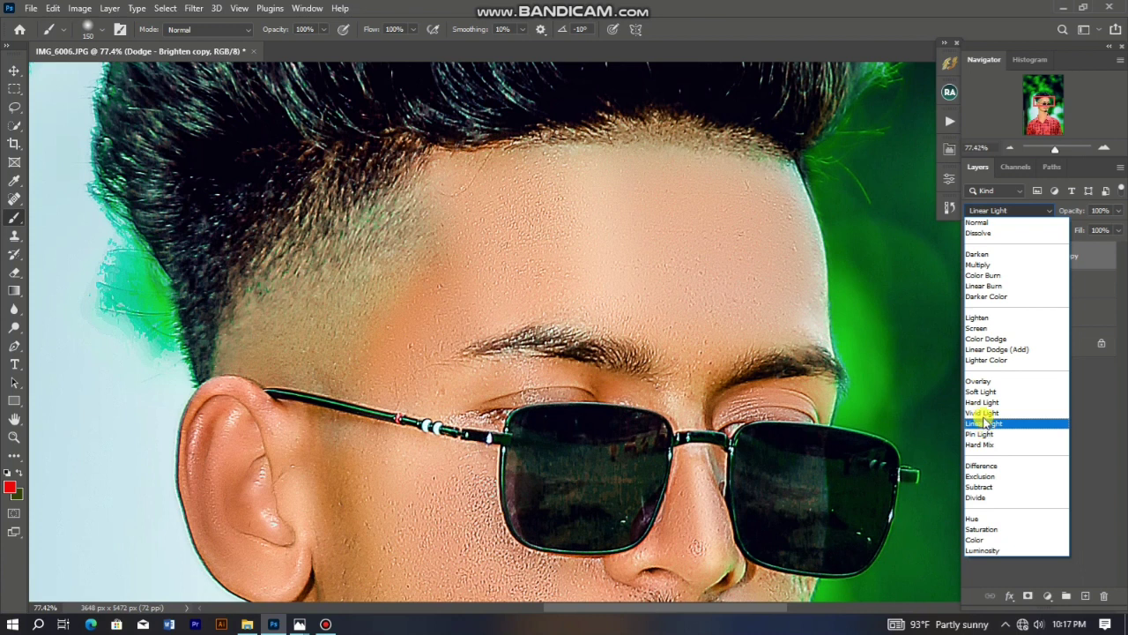
left_click(982, 413)
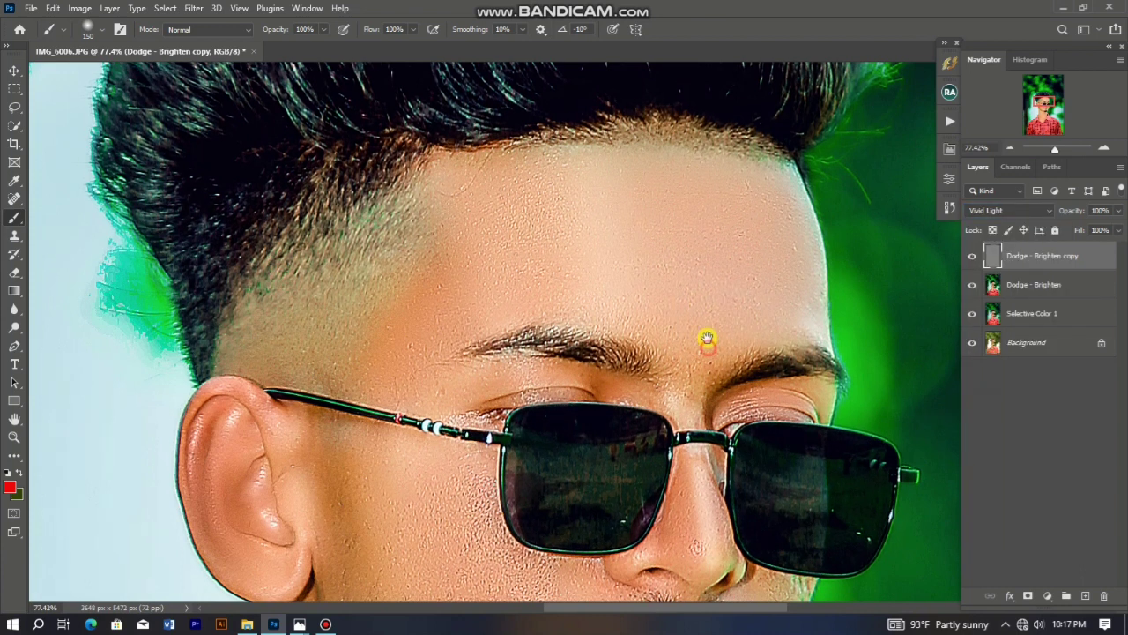
scroll(707, 337, "down", 5)
left_click(1029, 592)
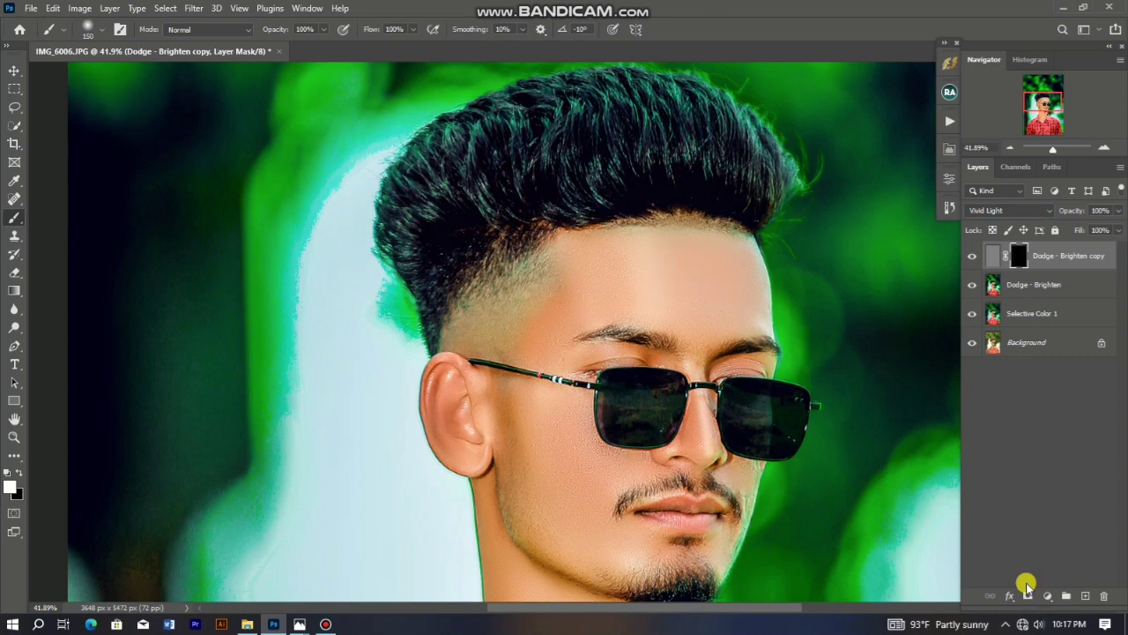
- Paint white on the layer mask with a soft brush of about 300 px to reveal the sharpening on the forehead and cheek
scroll(562, 192, "up", 1)
key("bracketright")
key("bracketright")
scroll(543, 305, "up", 1)
key("bracketright")
key("bracketright")
left_click(574, 241)
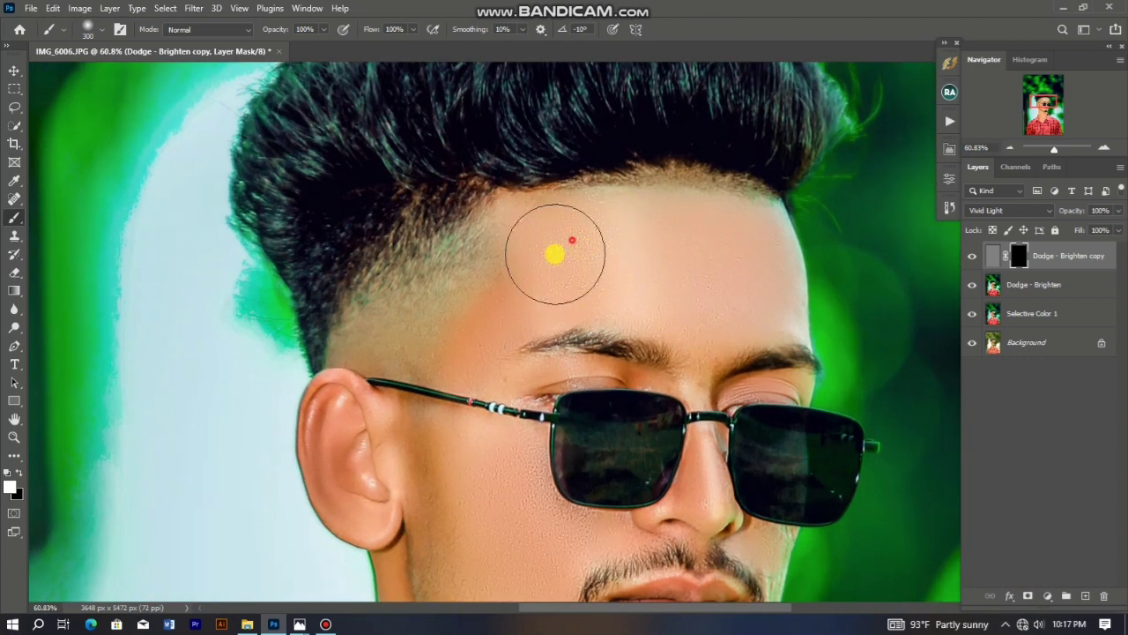
scroll(541, 326, "down", 1)
mouse_move(510, 427)
left_mouse_down()
mouse_move(517, 469)
mouse_move(533, 489)
mouse_move(533, 552)
left_mouse_up()
scroll(603, 278, "down", 2)
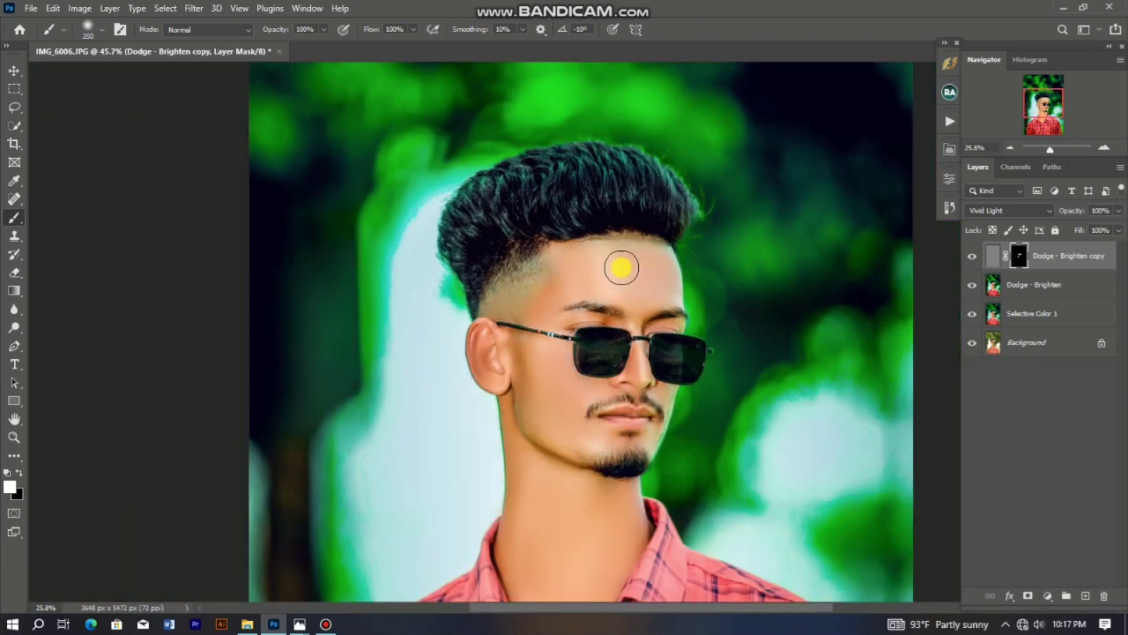
- Enlarge the brush to 500 px and extend the white mask area over the rest of the face
scroll(596, 499, "up", 1)
scroll(564, 502, "down", 1)
key("bracketright")
key("bracketright")
scroll(538, 373, "down", 3)
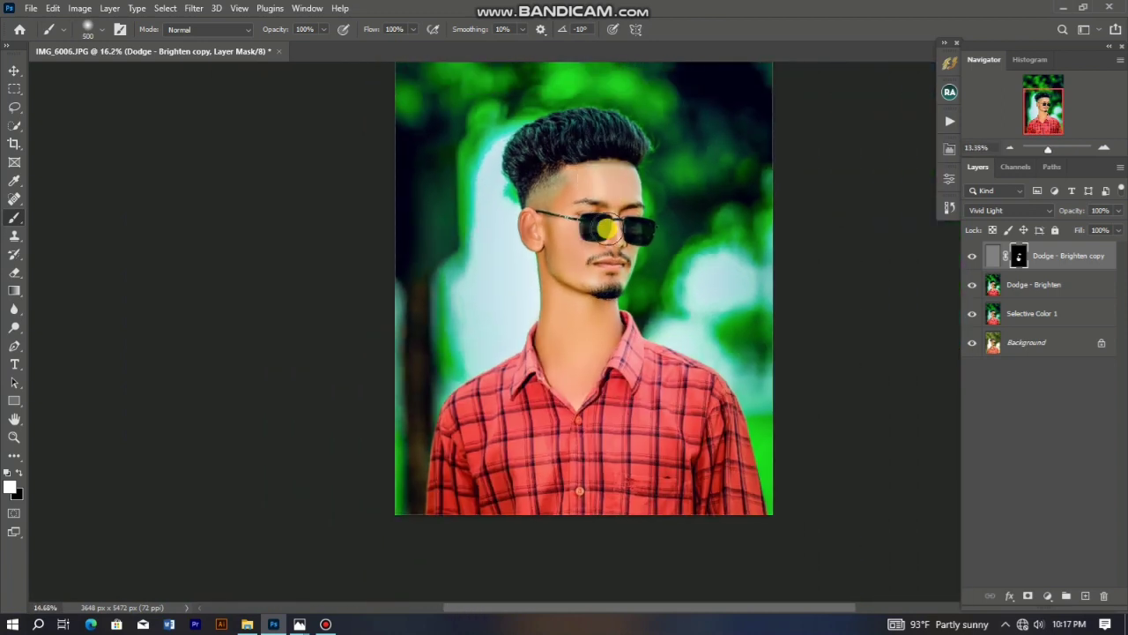